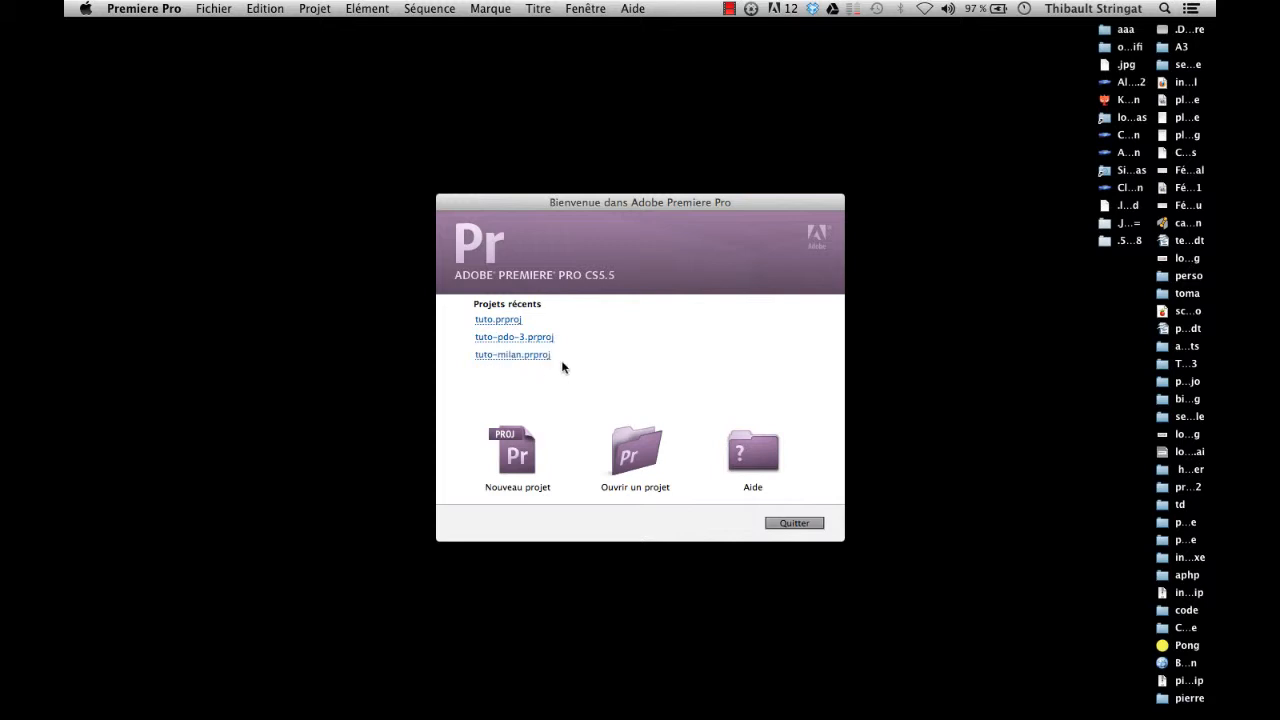
Step: Create a new project named tuto-premiere, keeping the default location and scratch disks
left_click(531, 468)
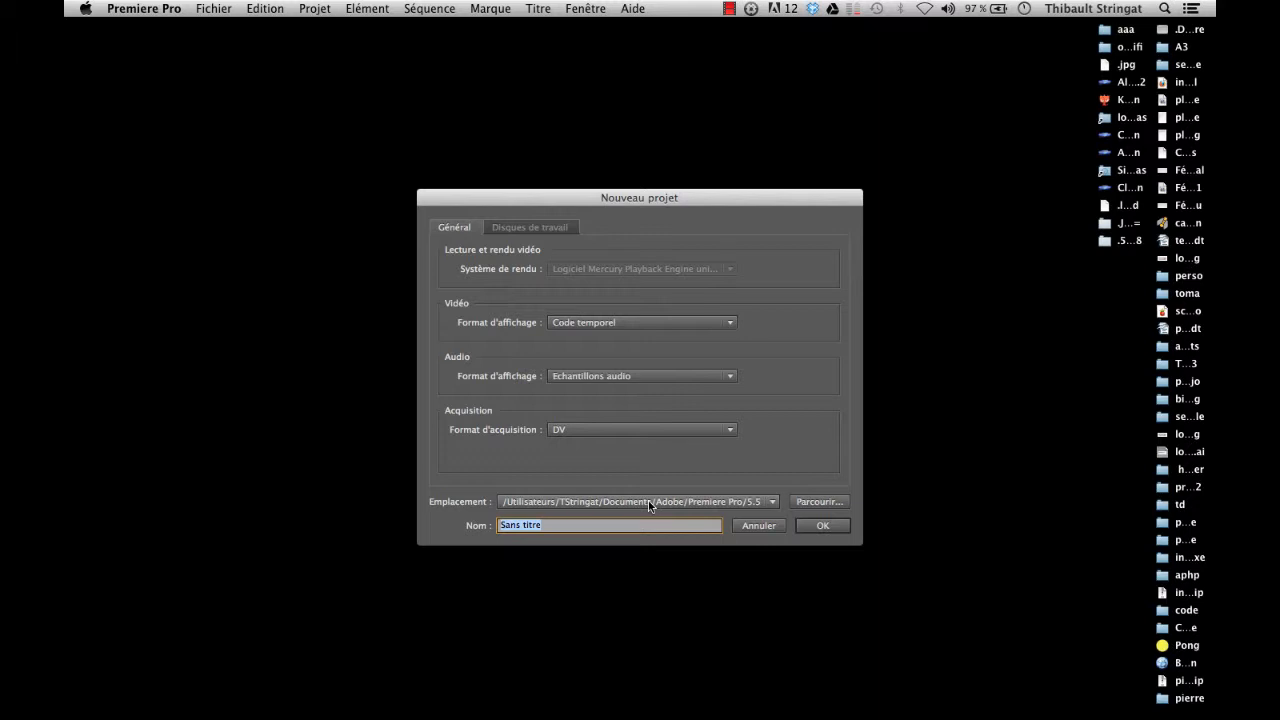
left_click(528, 230)
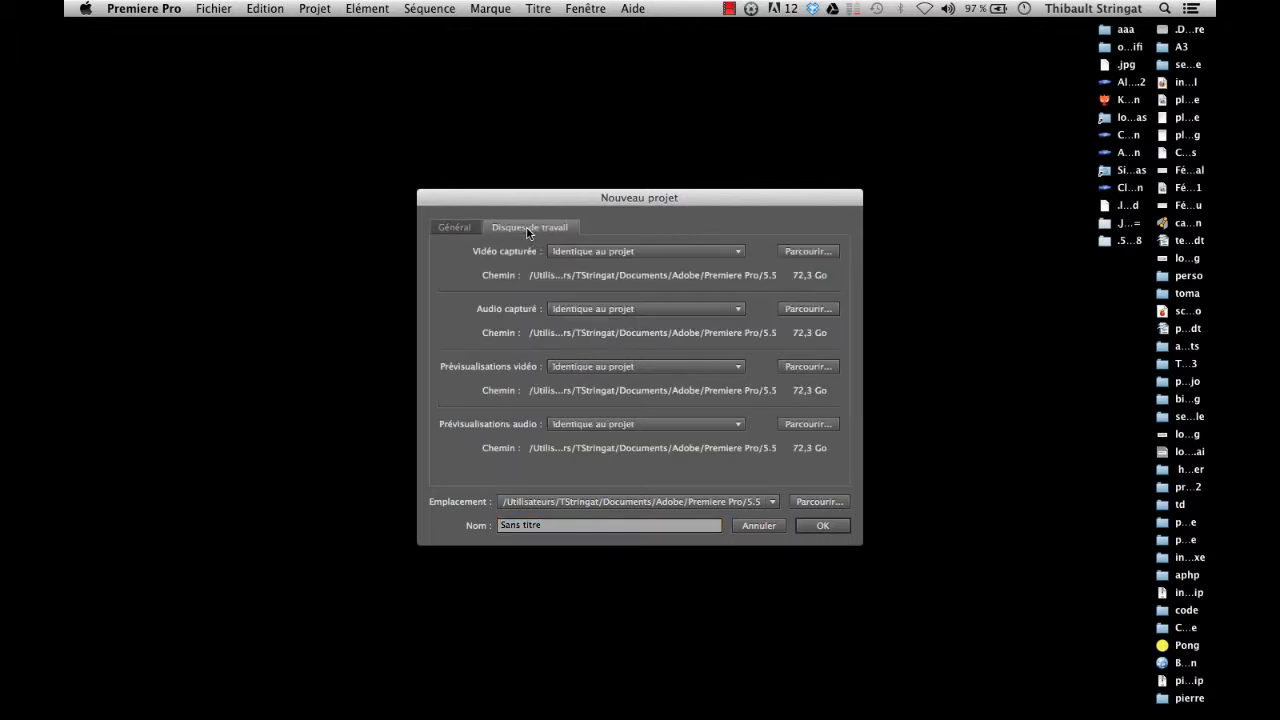
left_click(488, 526)
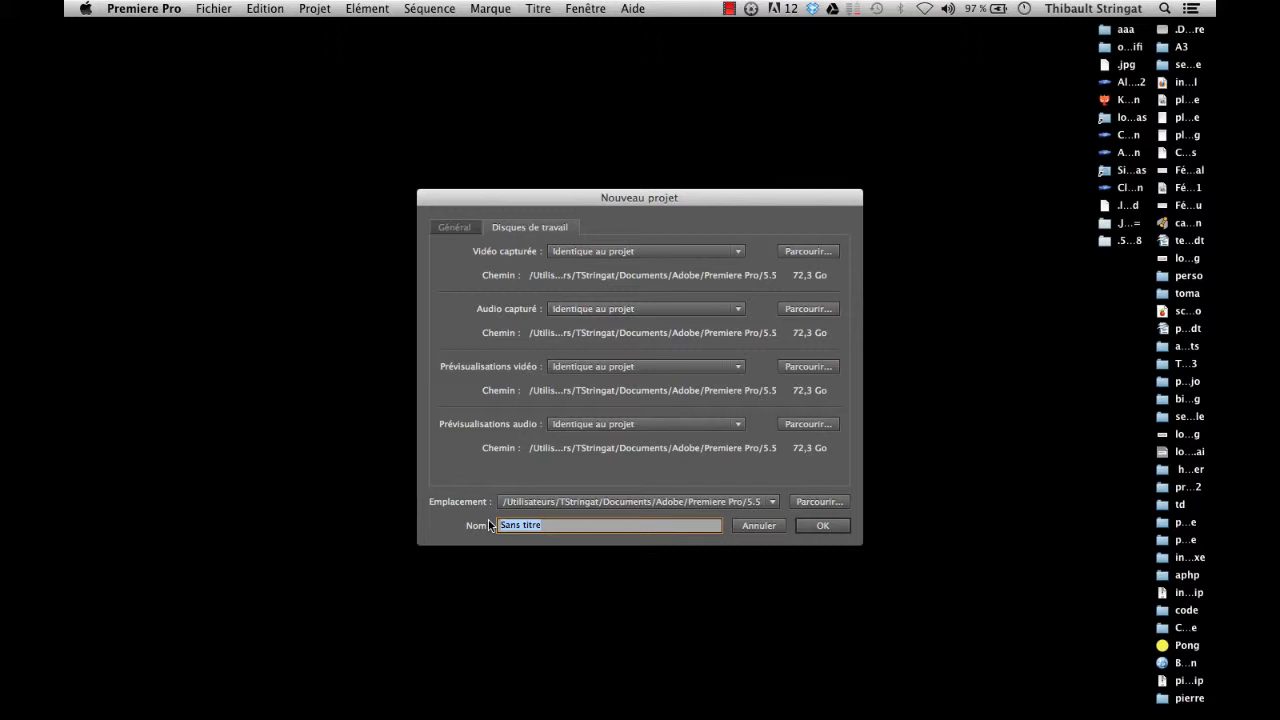
type("tuto-premiere")
left_click(807, 525)
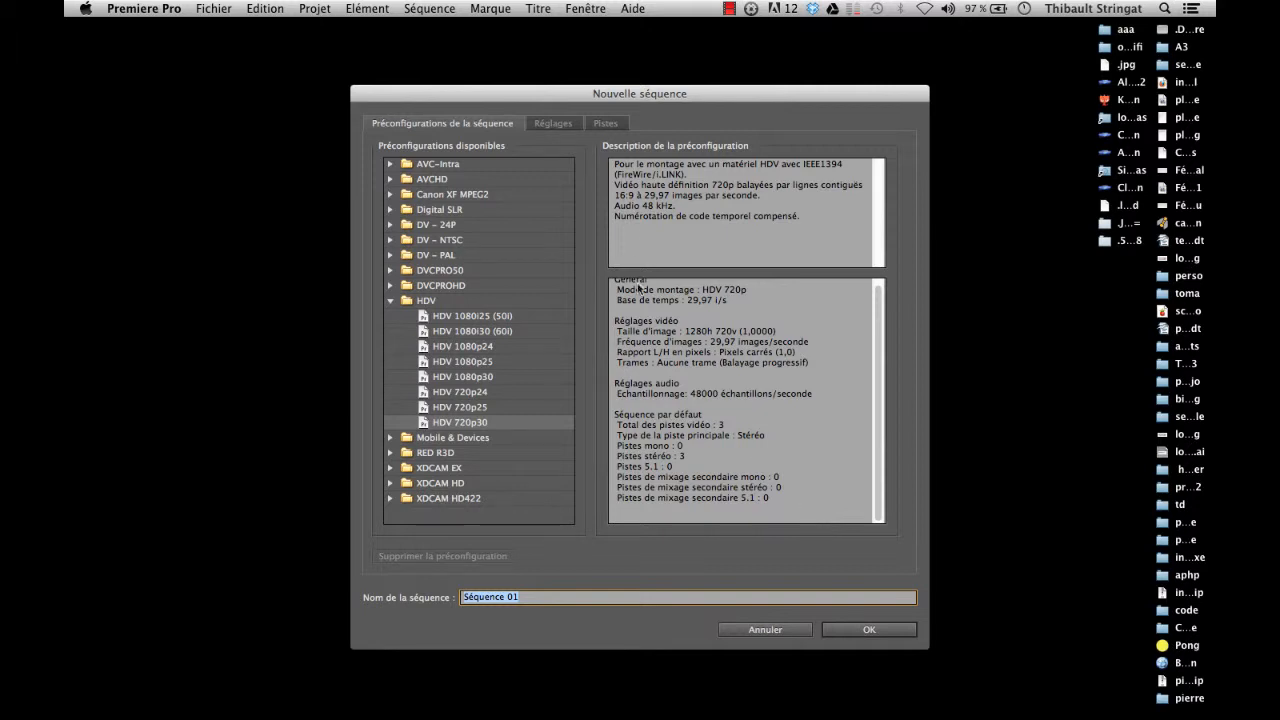
Step: Compare the HDV 1080p presets with HDV 720p30 and choose HDV 720p30 for the new sequence
left_click(464, 361)
left_click(466, 375)
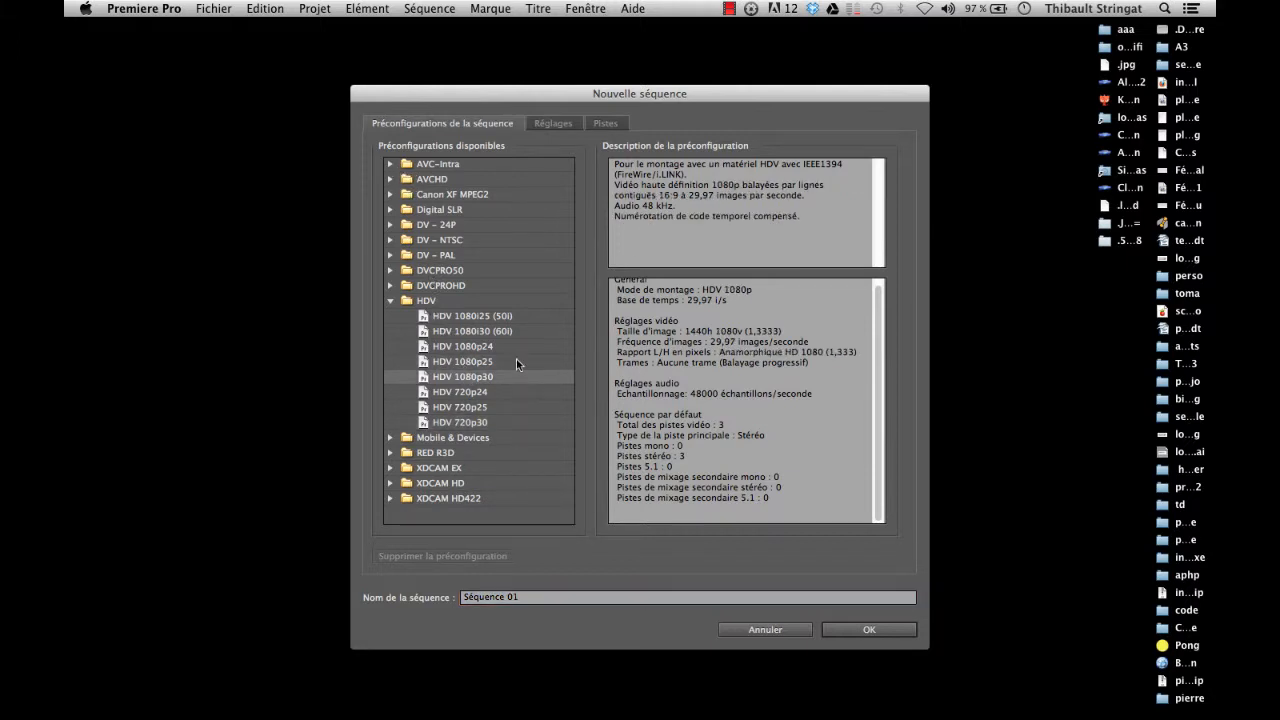
left_click(483, 425)
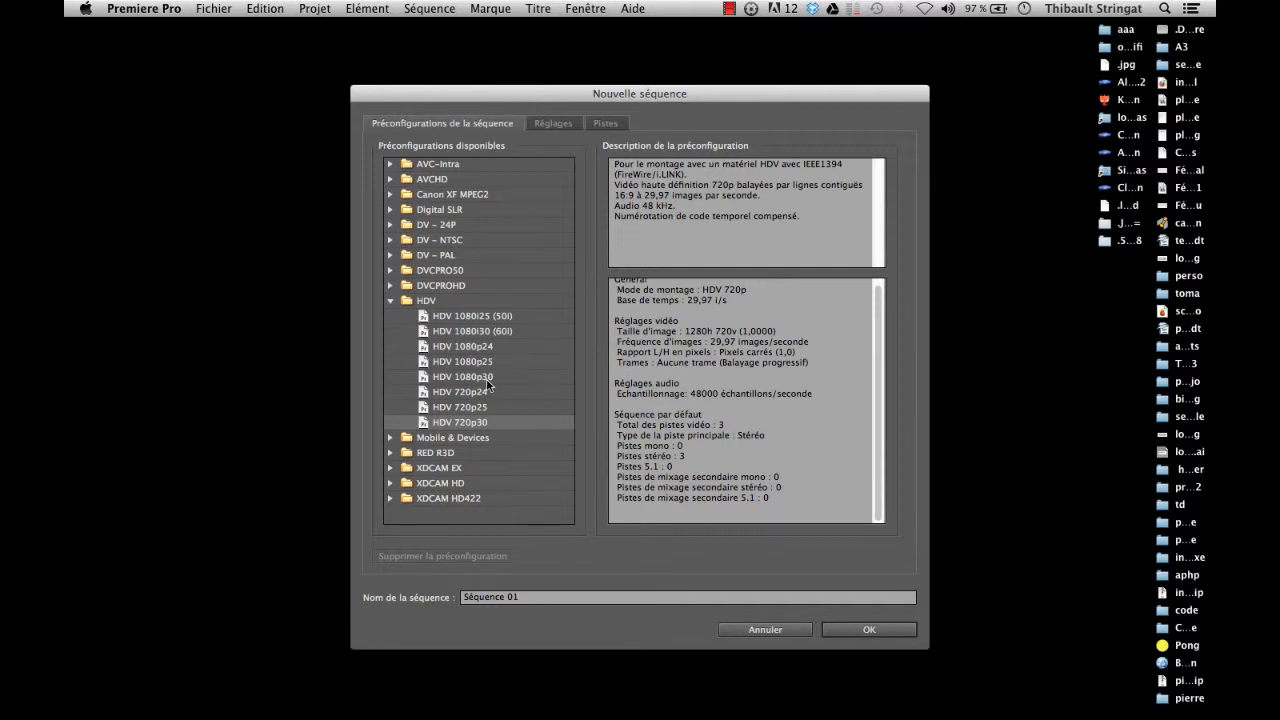
scroll(715, 346, "up", 1)
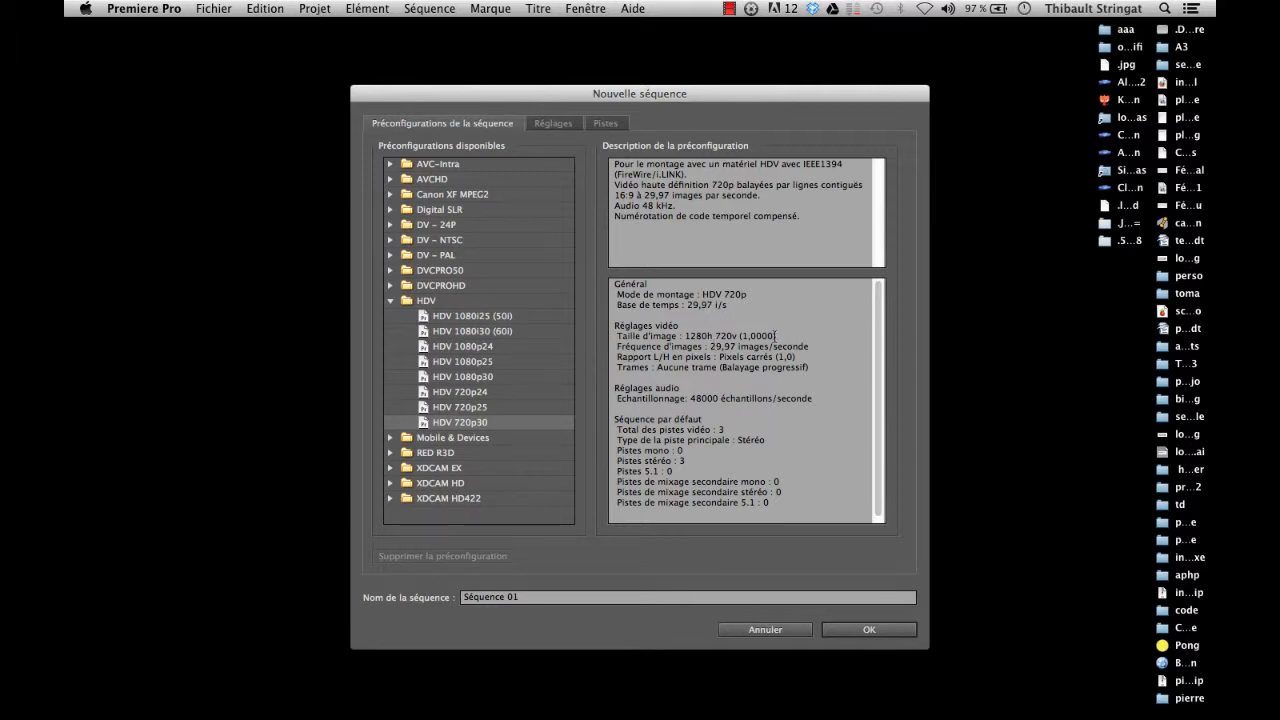
left_click(531, 425)
left_click(488, 425)
Step: Name the sequence tuto-premiere-1 and create it
left_click(534, 596)
triple_click(534, 596)
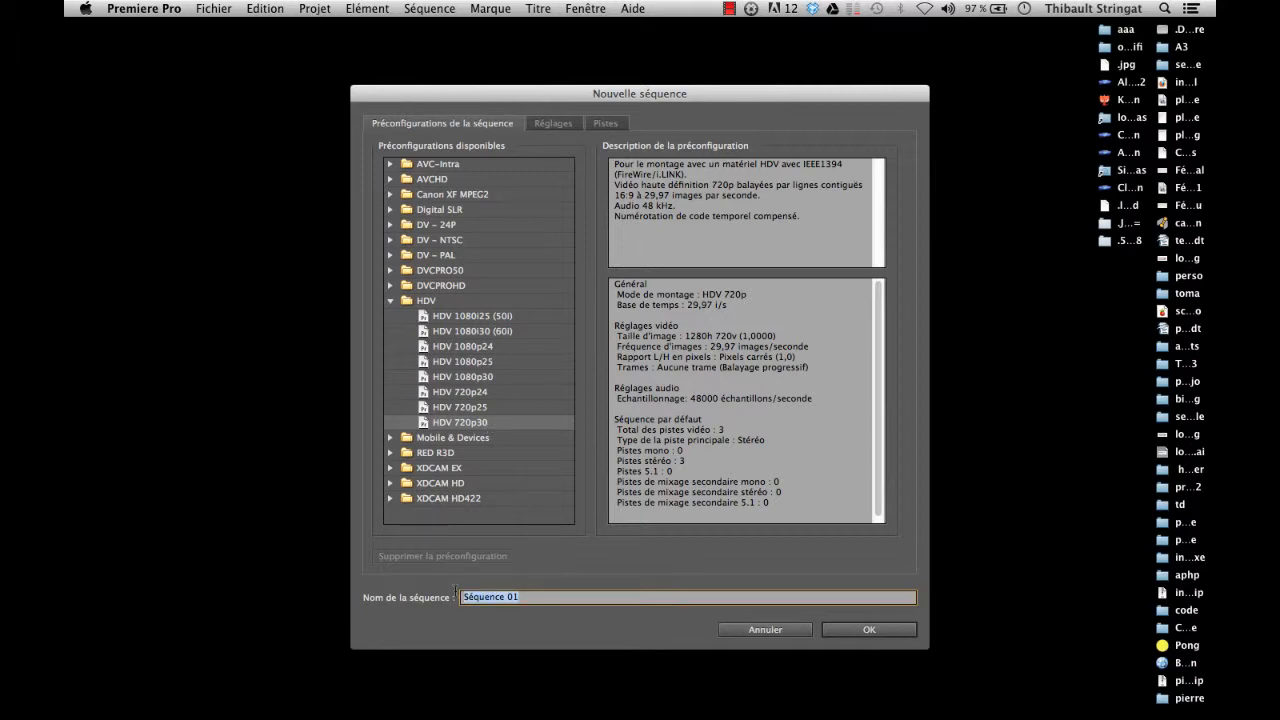
type("tuto-rremier-1")
key("Left")
key("Left")
type("e")
left_click(857, 630)
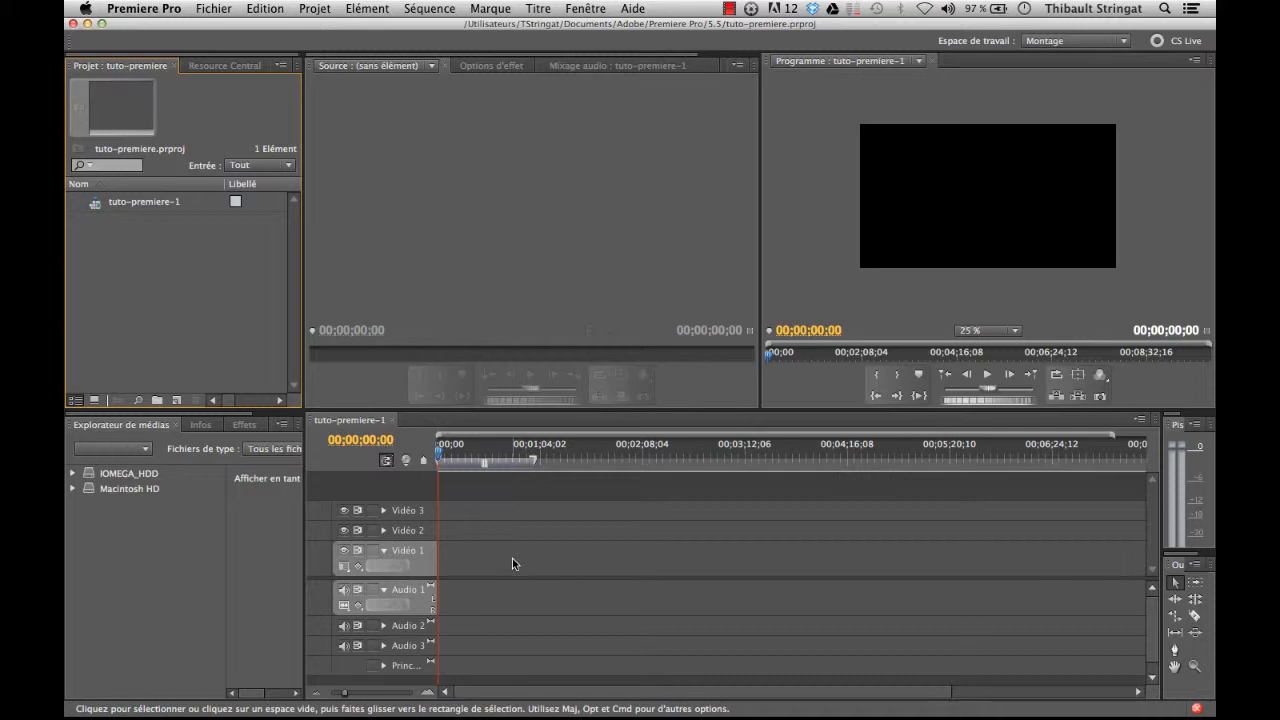
Step: Import debut.jpg, logo-iim.png, musique.mp3 and vidéo.mp4 from the tuto-premiere-pro folder into the project
left_click(213, 8)
left_click(257, 329)
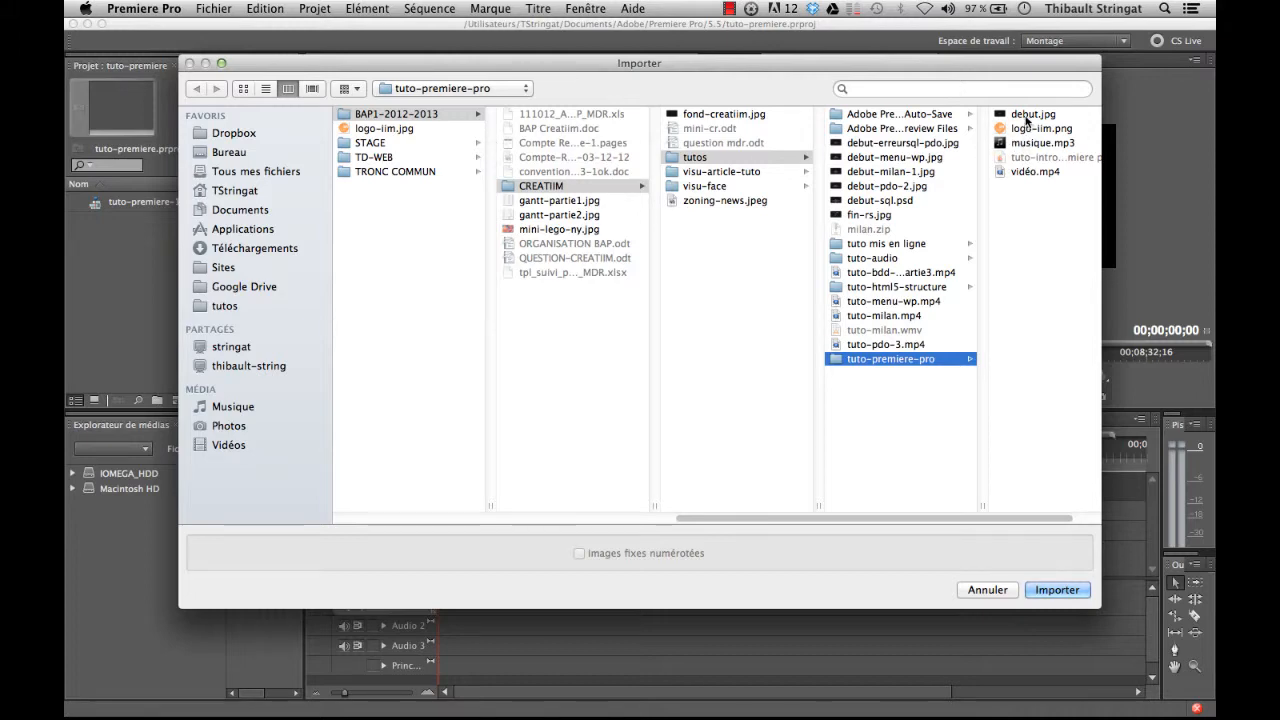
left_click(1030, 114)
left_click(822, 143, "shift")
left_click(815, 172, "shift")
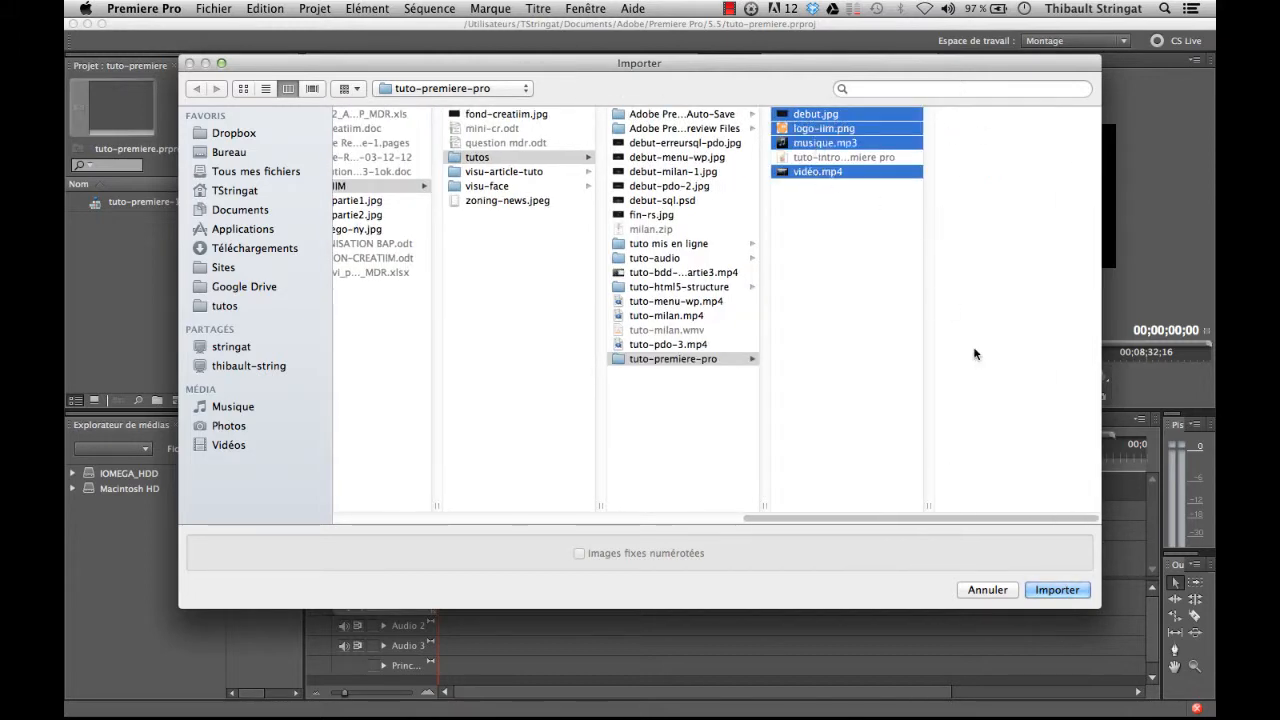
left_click(1048, 589)
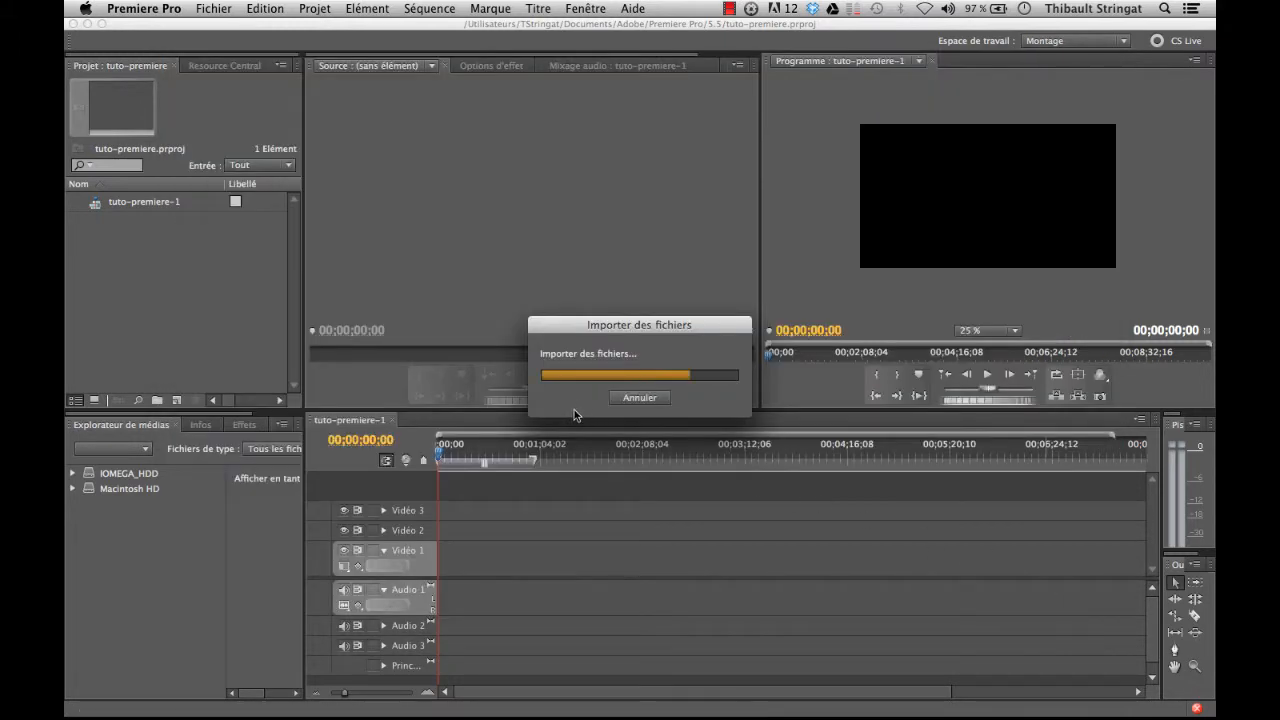
left_click(196, 240)
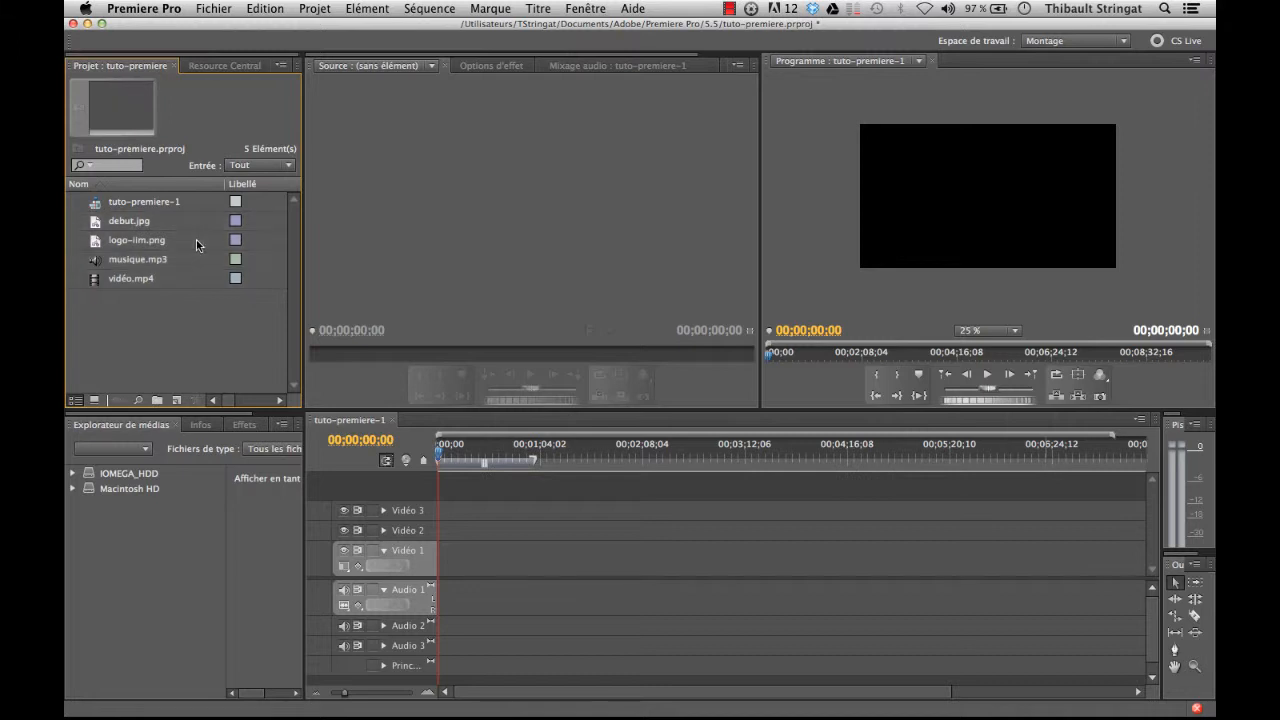
Step: Place debut.jpg at the start of the Vidéo 1 track and shorten it to end at about 00;00;04;07
left_click(145, 285)
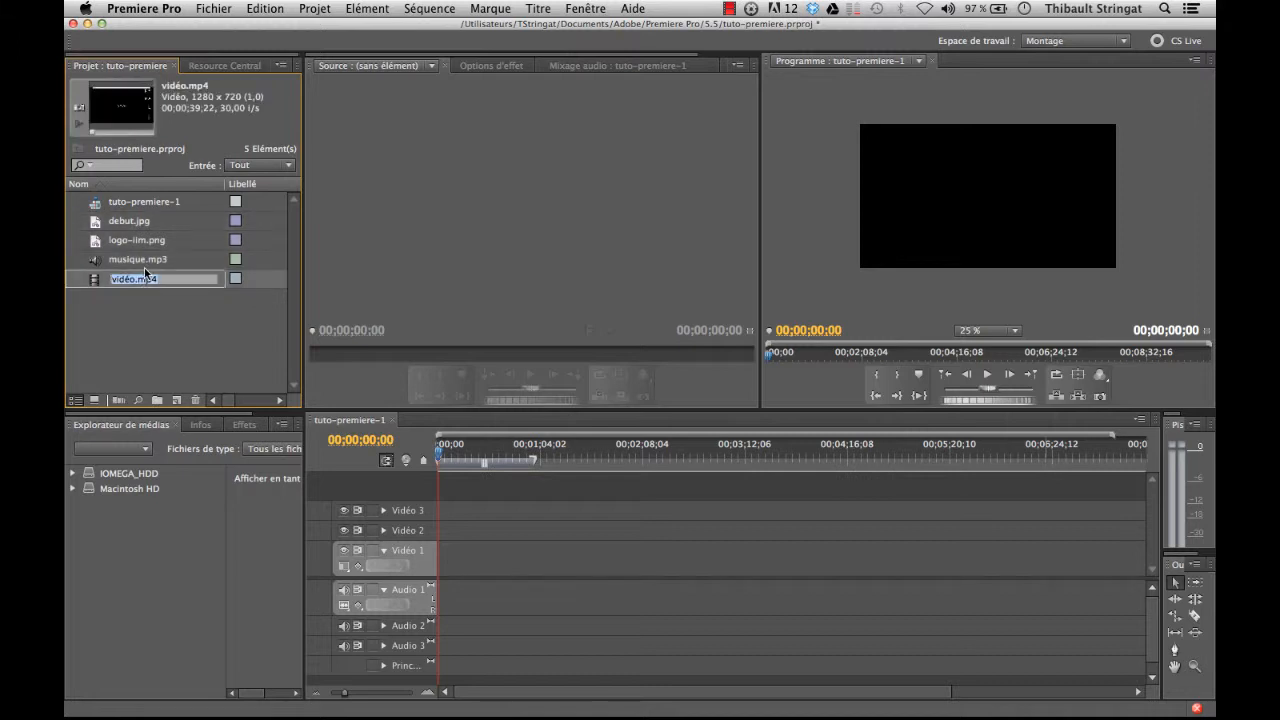
left_click(74, 292)
left_click(87, 220)
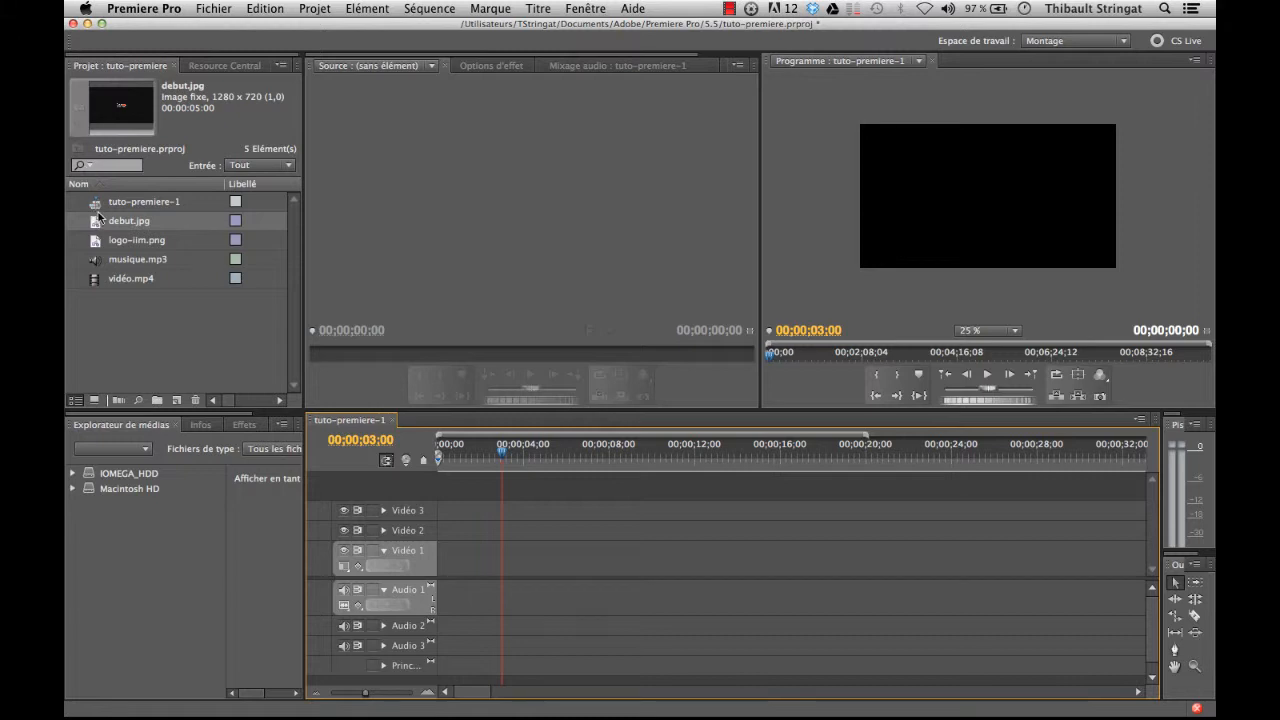
left_click_drag(98, 215, 452, 565)
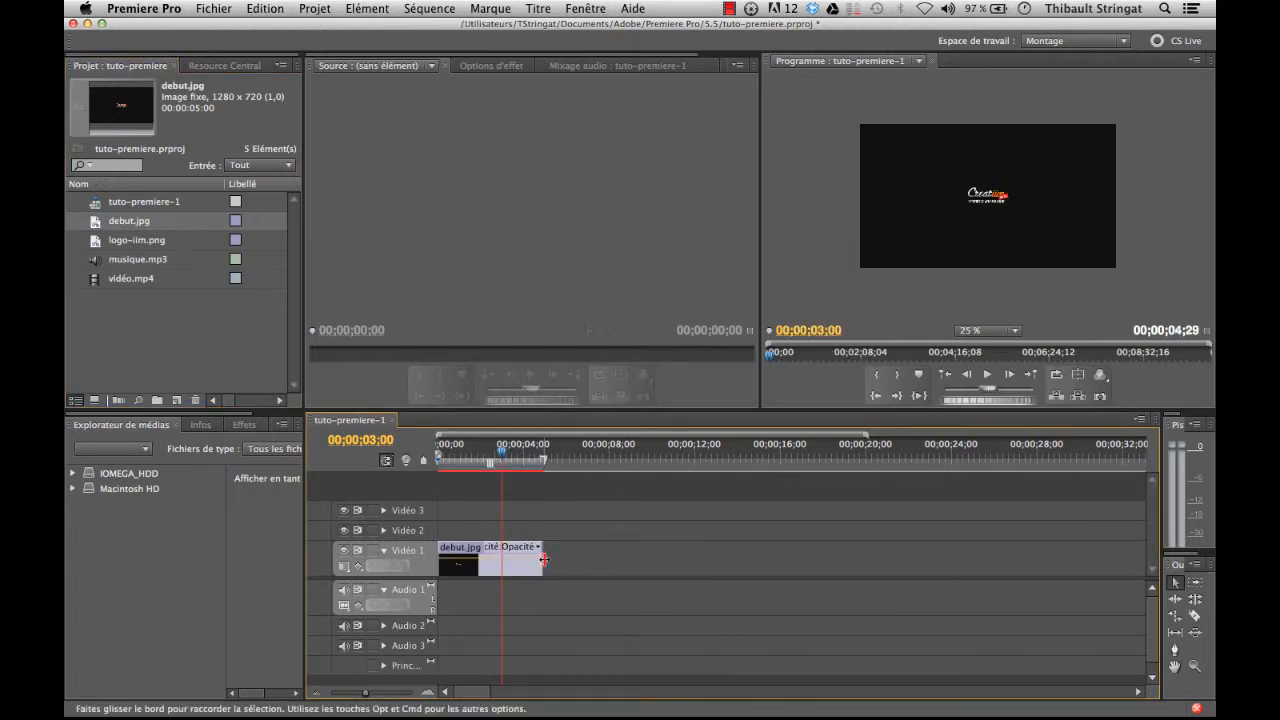
left_click_drag(543, 559, 731, 562)
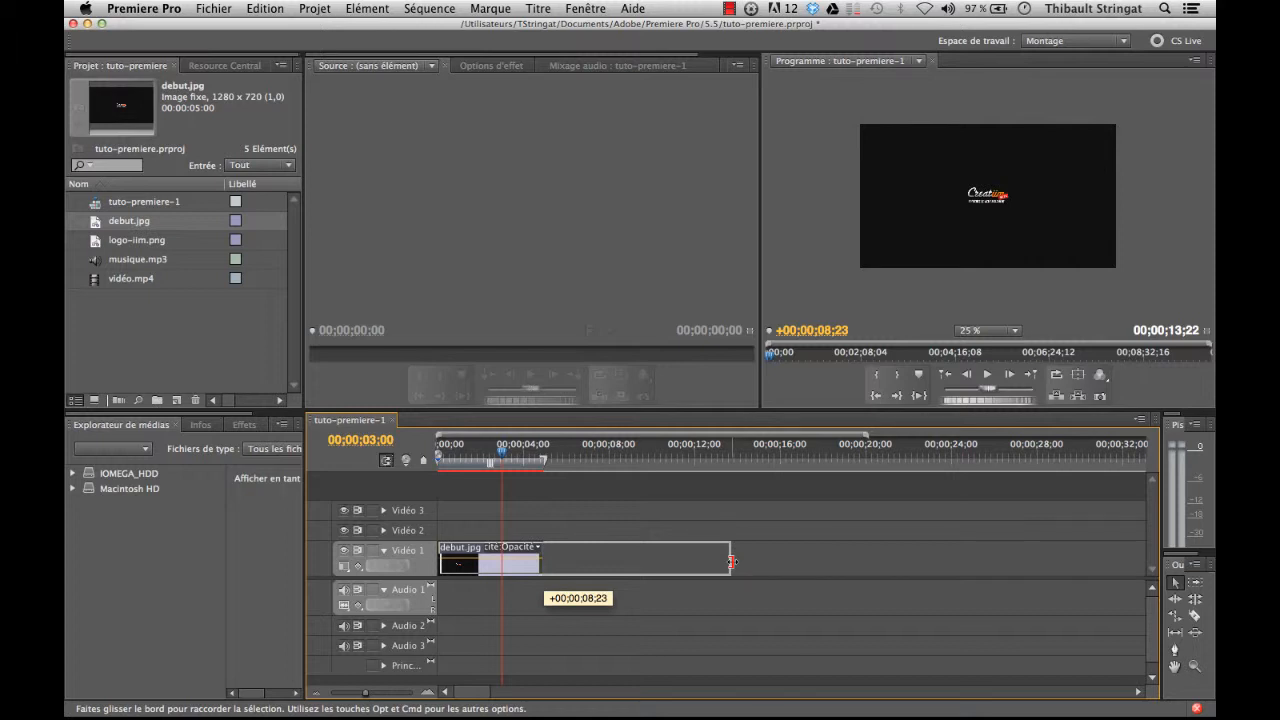
left_click_drag(731, 562, 524, 563)
mouse_move(503, 453)
left_mouse_down()
mouse_move(536, 454)
mouse_move(506, 456)
left_mouse_up()
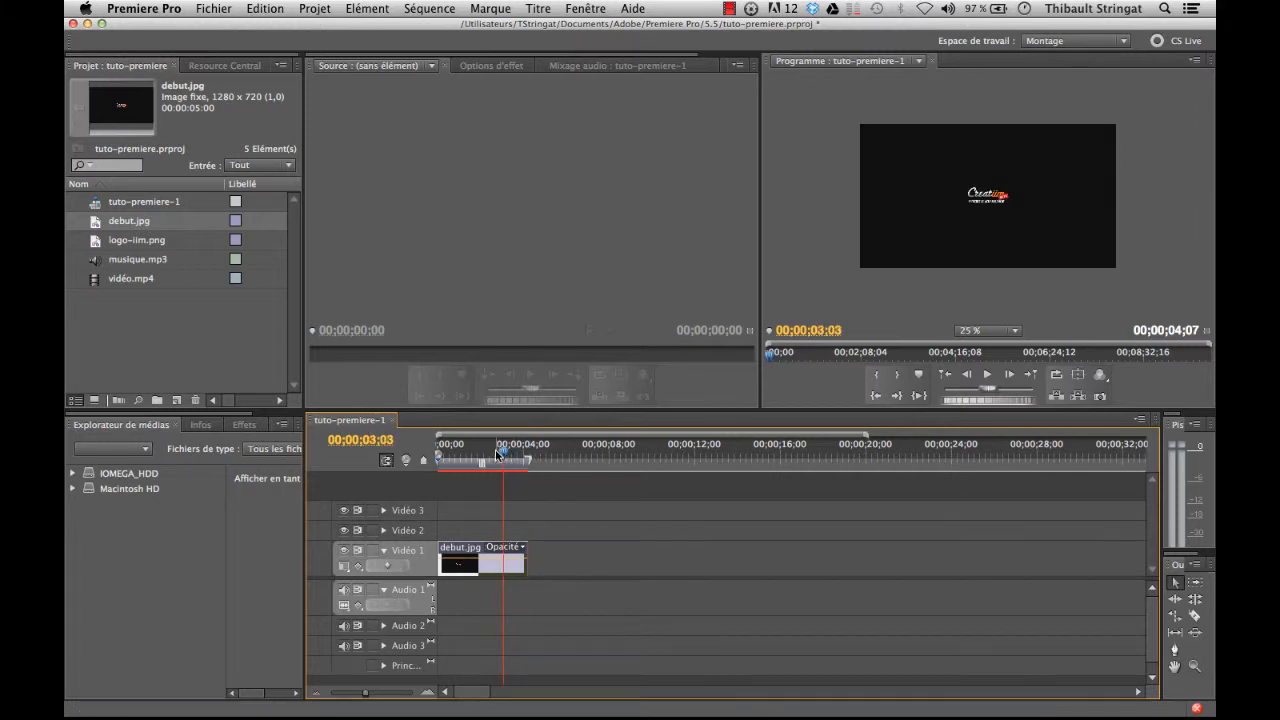
Step: Place vidéo.mp4 directly after debut.jpg on Vidéo 1 and trim its end to about 00;00;41;22
left_click(93, 285)
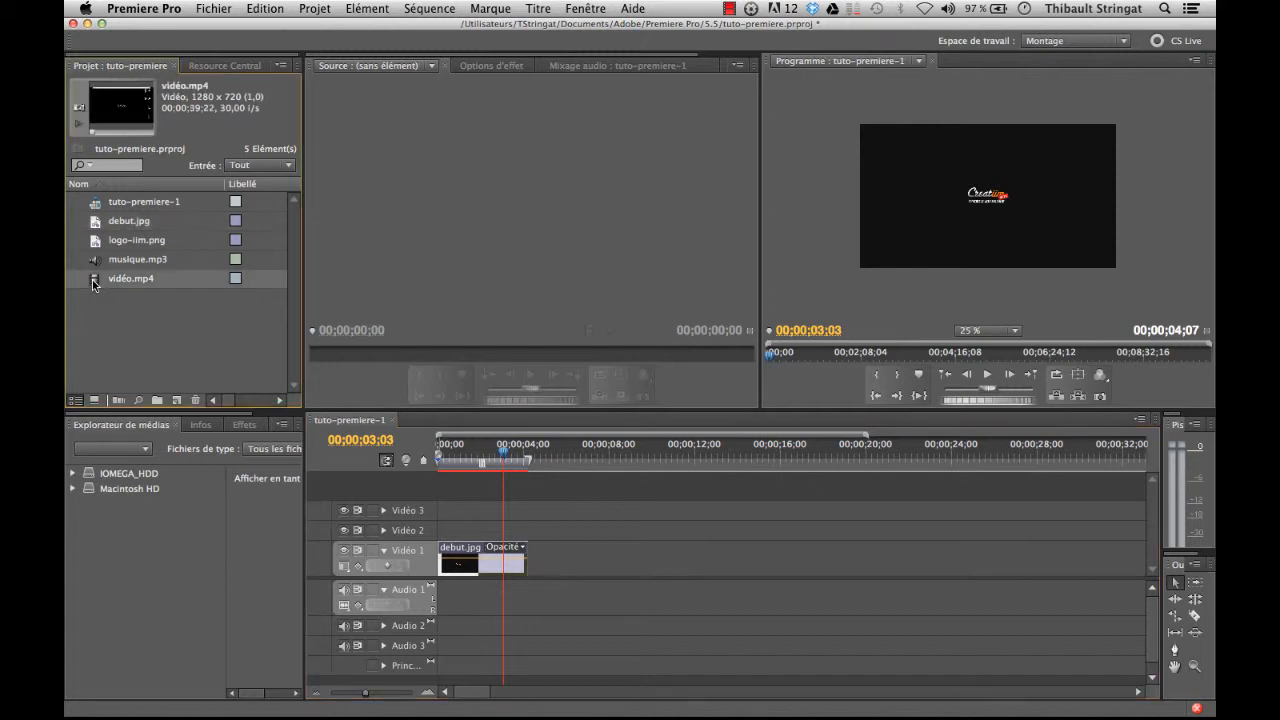
left_click_drag(93, 285, 532, 560)
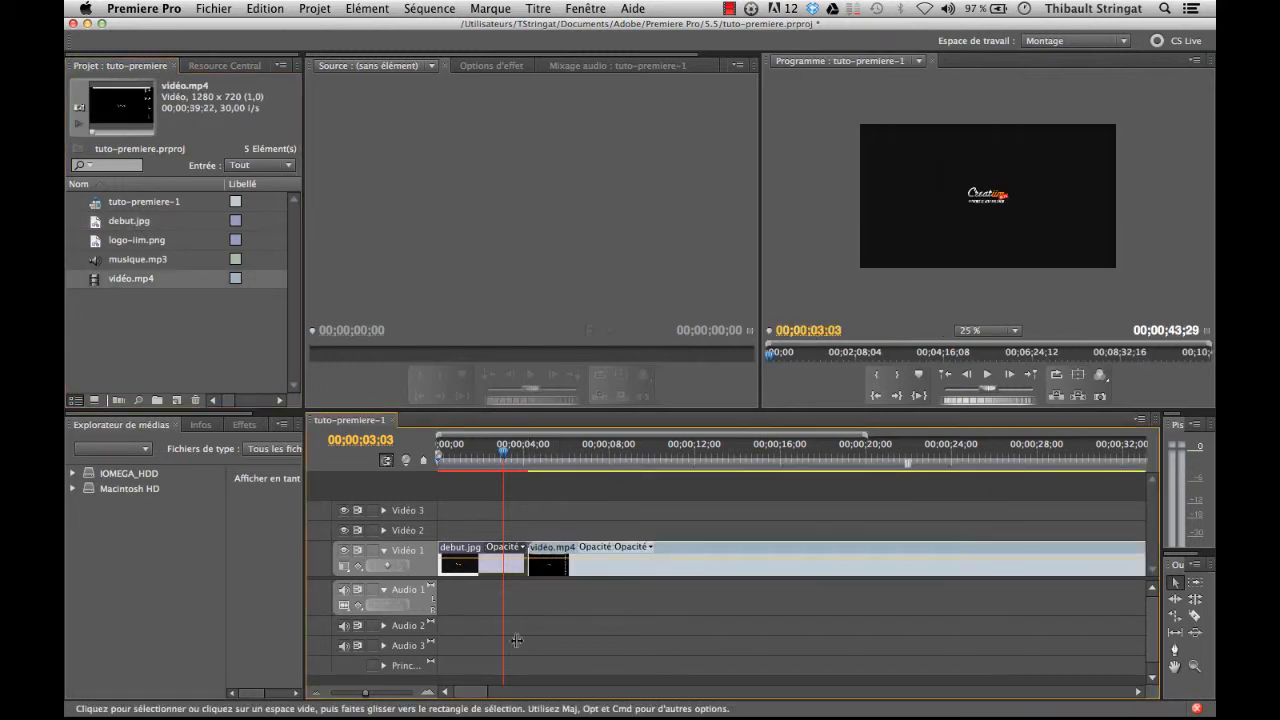
mouse_move(475, 692)
left_mouse_down()
mouse_move(510, 695)
mouse_move(478, 690)
mouse_move(498, 693)
left_mouse_up()
left_click(675, 553)
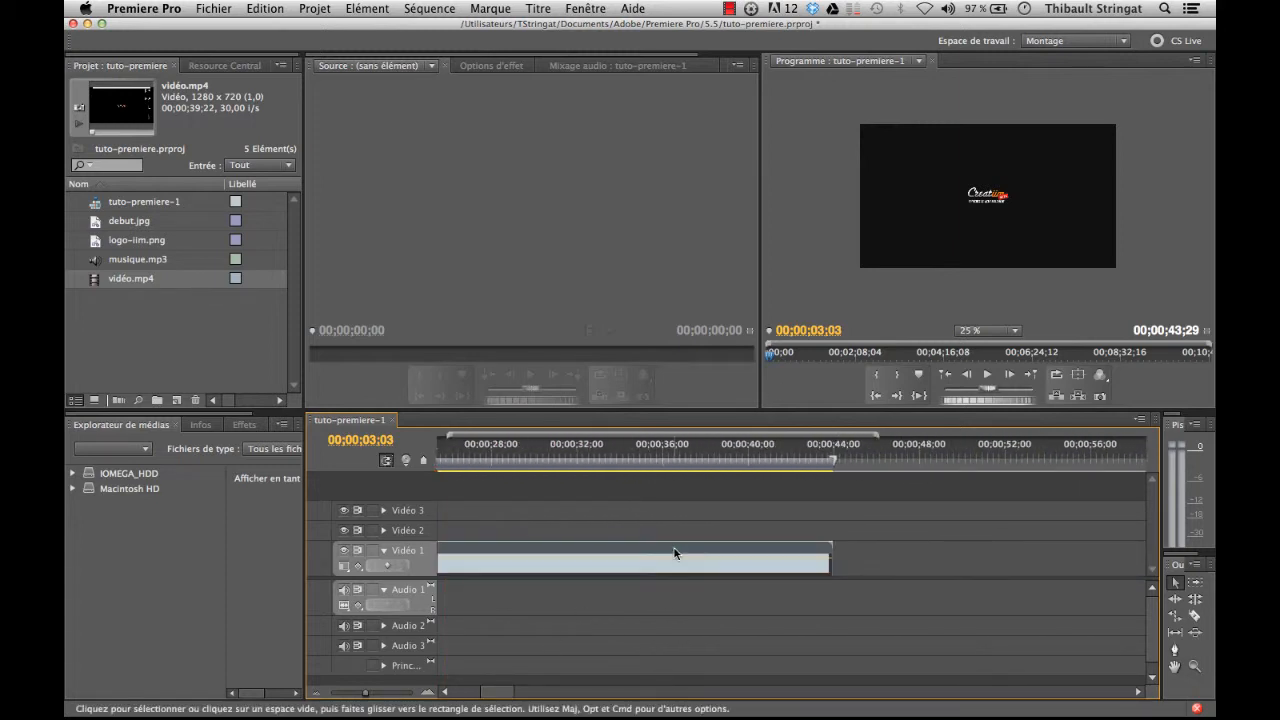
left_click(808, 456)
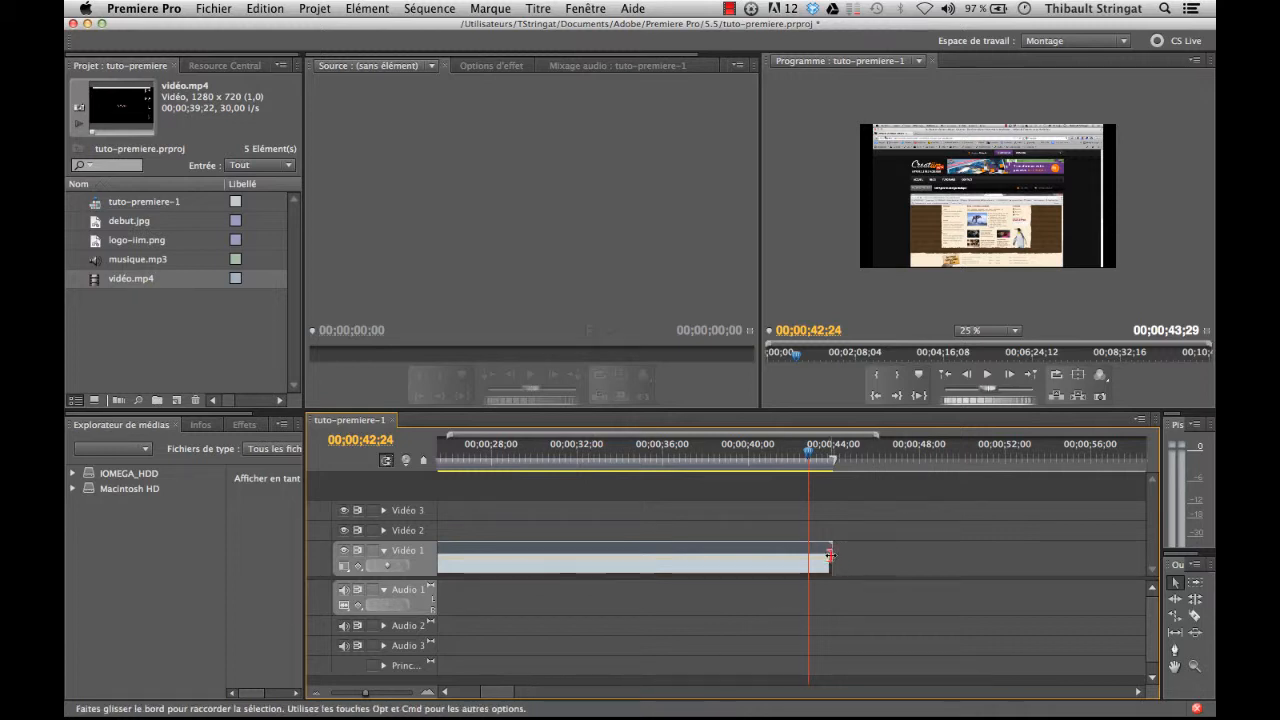
left_click_drag(830, 555, 783, 556)
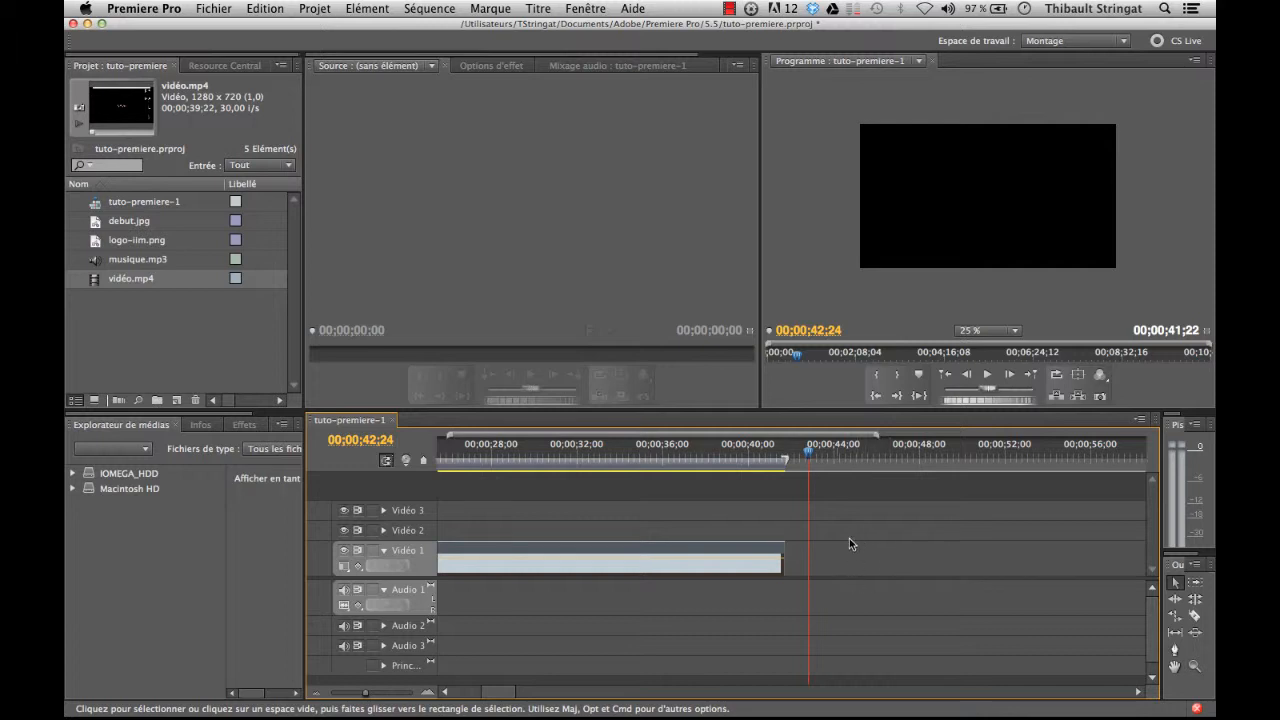
left_click_drag(808, 455, 773, 453)
Step: Trim about four seconds off the start of vidéo.mp4 and move the clip back against debut.jpg
left_click_drag(492, 693, 452, 691)
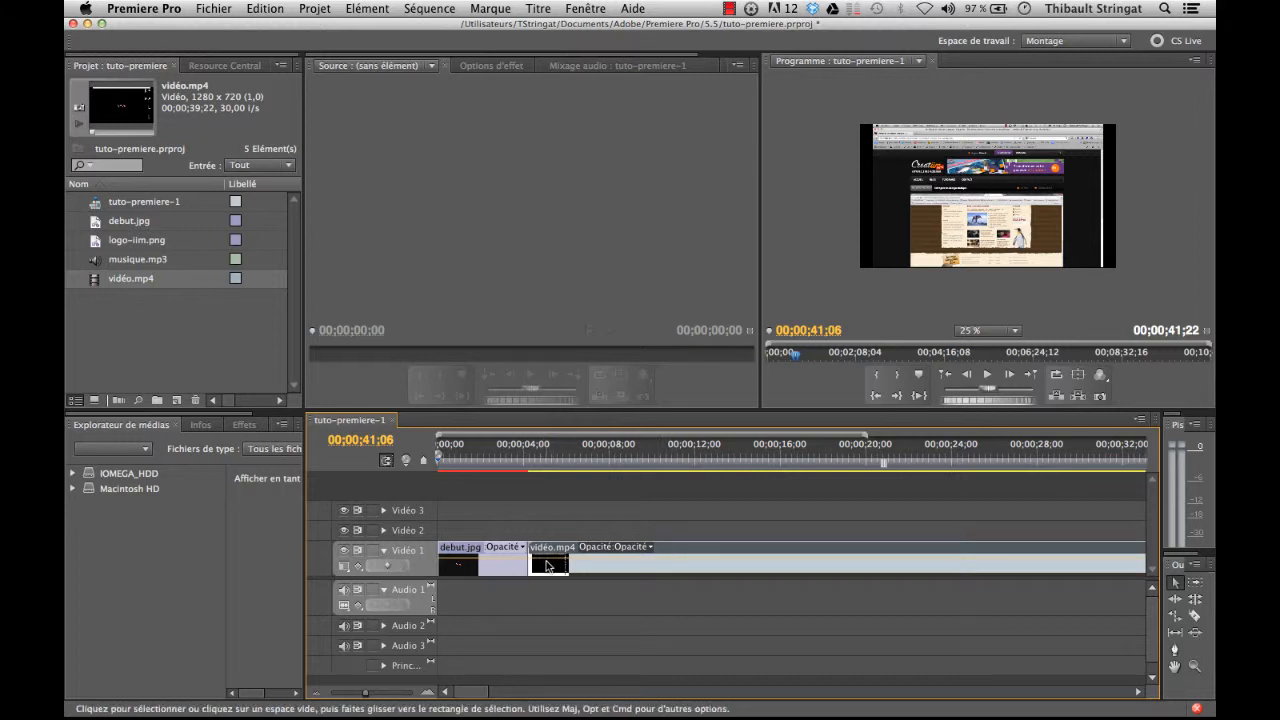
left_click_drag(531, 562, 620, 563)
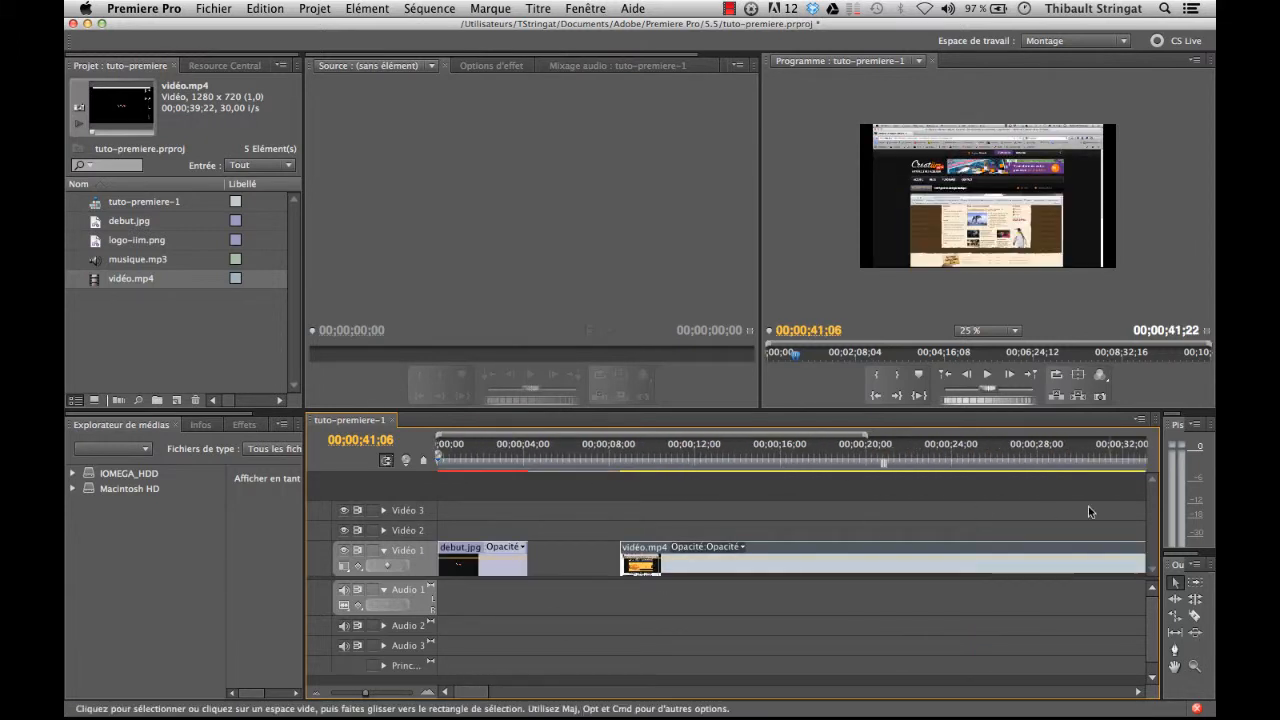
left_click_drag(620, 562, 566, 558)
Step: Place a second copy of vidéo.mp4 on Vidéo 1 at about 00;00;22;03 and trim both its start and its end
left_click_drag(103, 280, 920, 562)
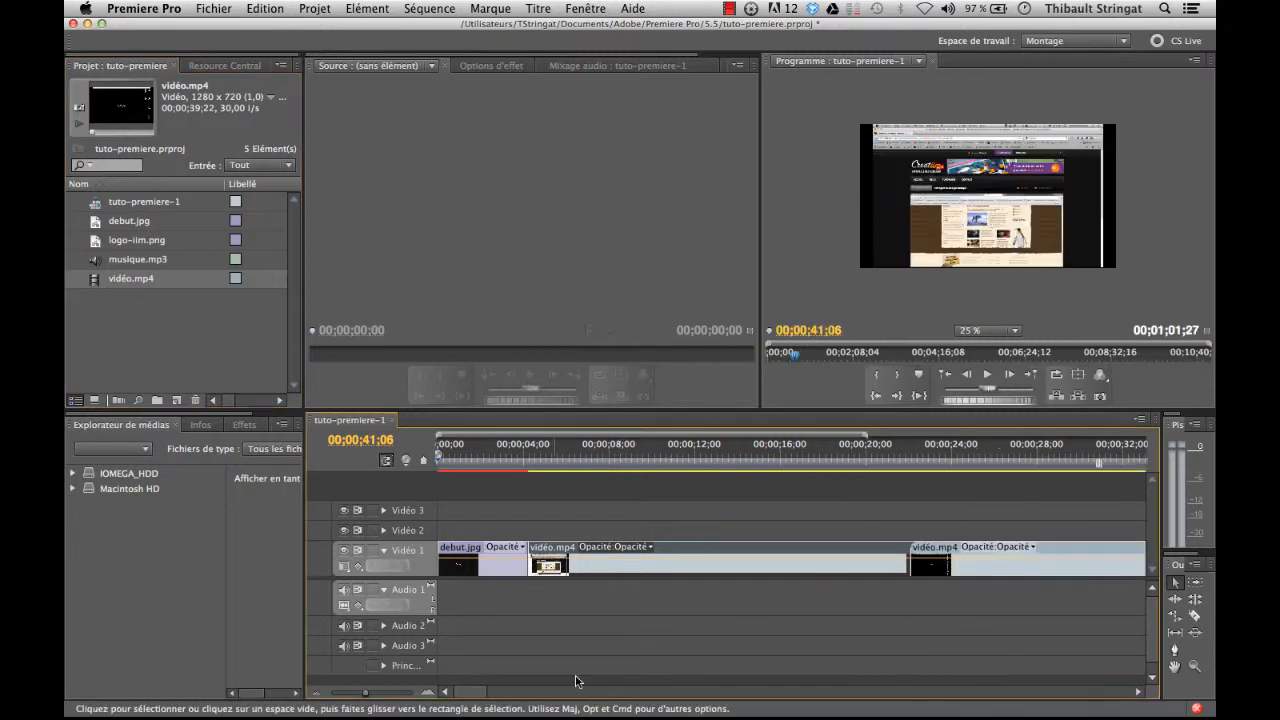
left_click_drag(486, 696, 494, 697)
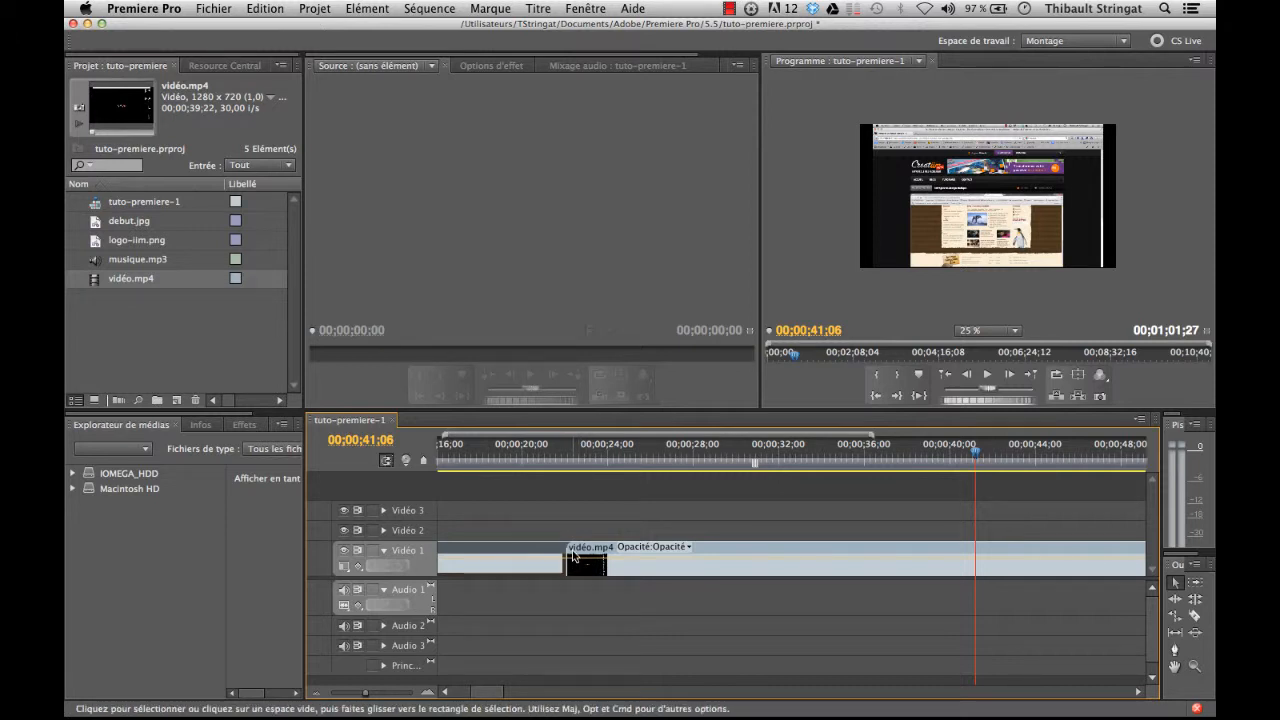
mouse_move(573, 557)
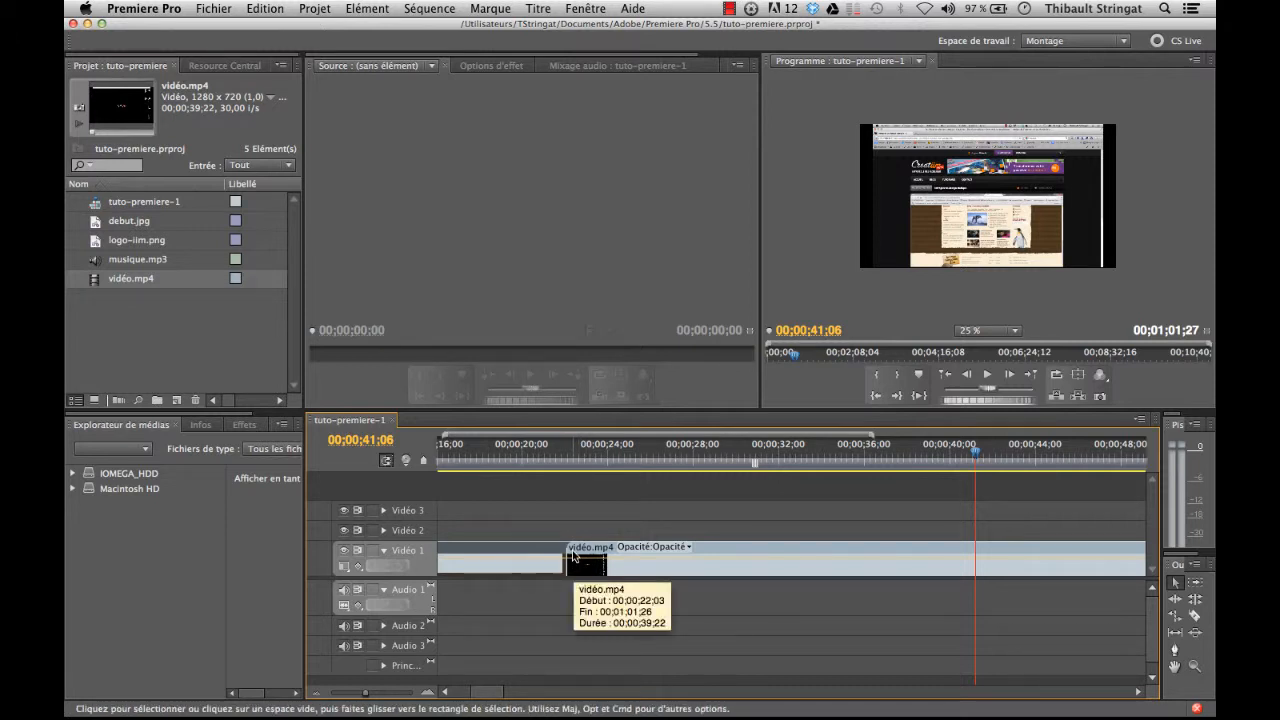
left_click_drag(573, 557, 815, 559)
left_click_drag(483, 697, 516, 692)
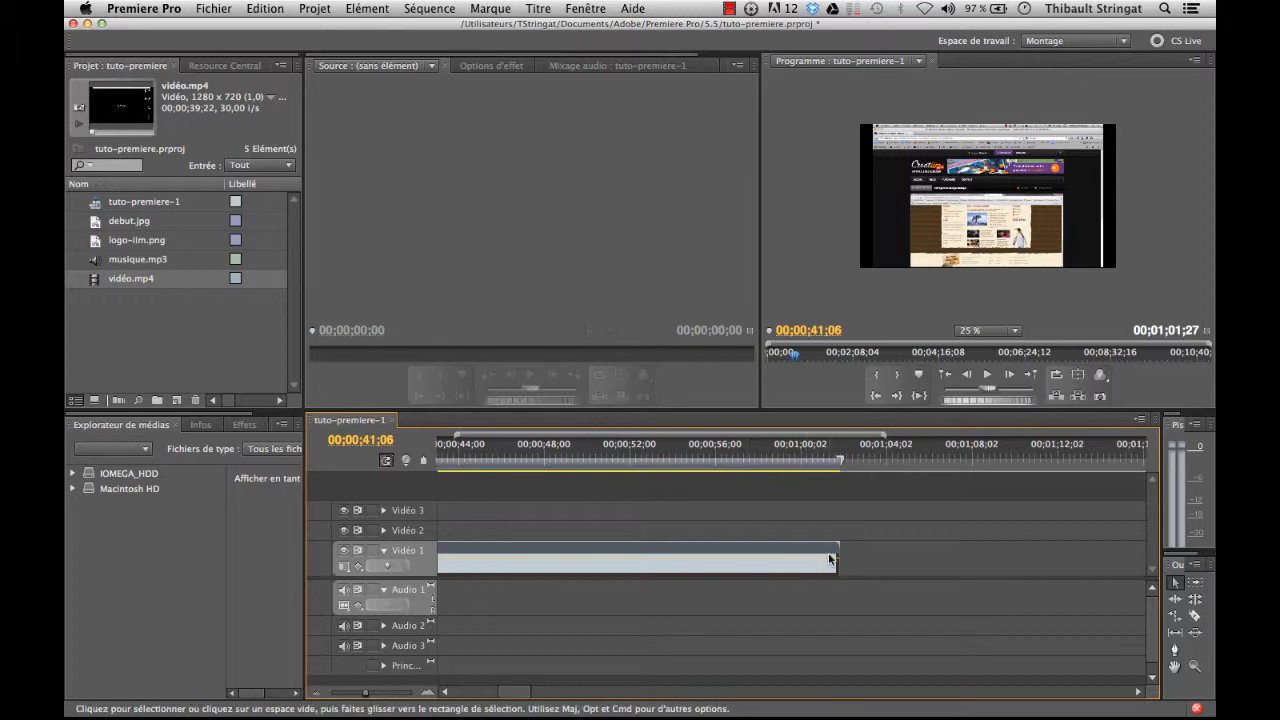
left_click_drag(830, 560, 663, 558)
Step: Move the second vidéo.mp4 clip close to the first, leaving a small gap, and put the playhead in the gap at 00;00;22;08
mouse_move(528, 697)
left_mouse_down()
mouse_move(491, 694)
mouse_move(516, 683)
left_mouse_up()
left_click_drag(929, 547, 686, 553)
left_click_drag(476, 687, 464, 688)
left_click_drag(962, 549, 978, 549)
left_click(765, 460)
left_click_drag(766, 462, 775, 462)
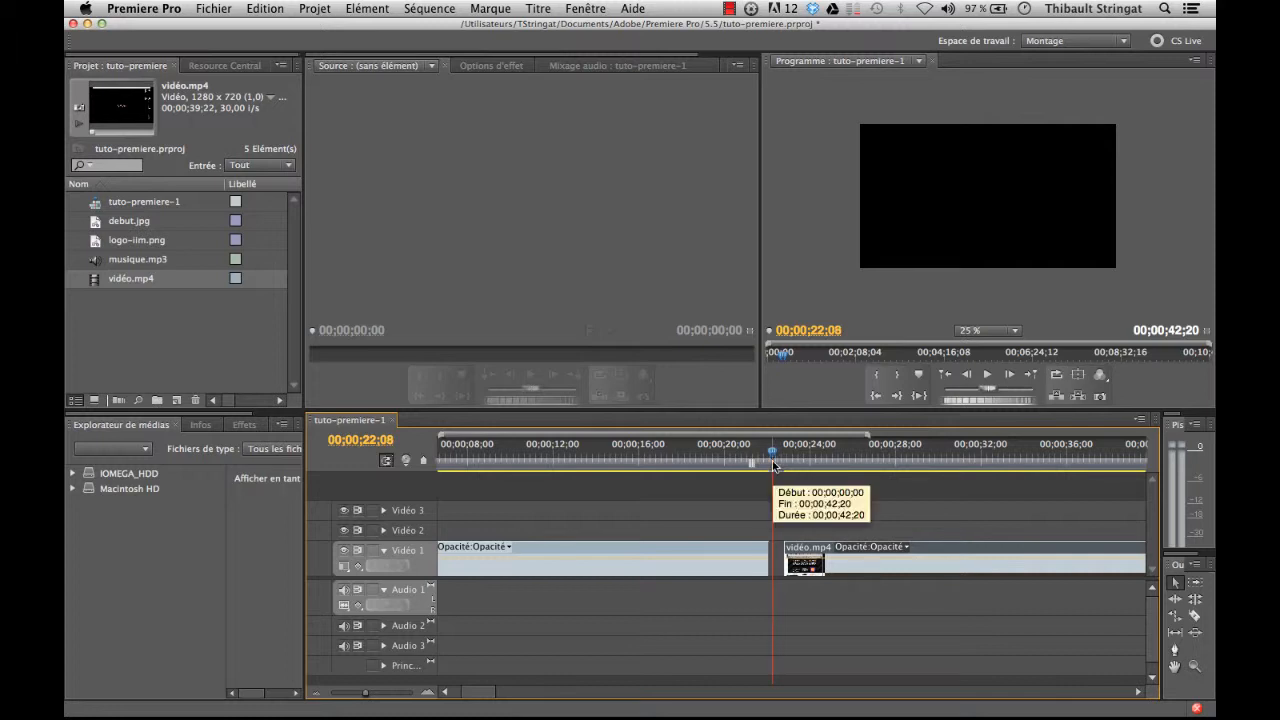
left_click_drag(476, 689, 462, 692)
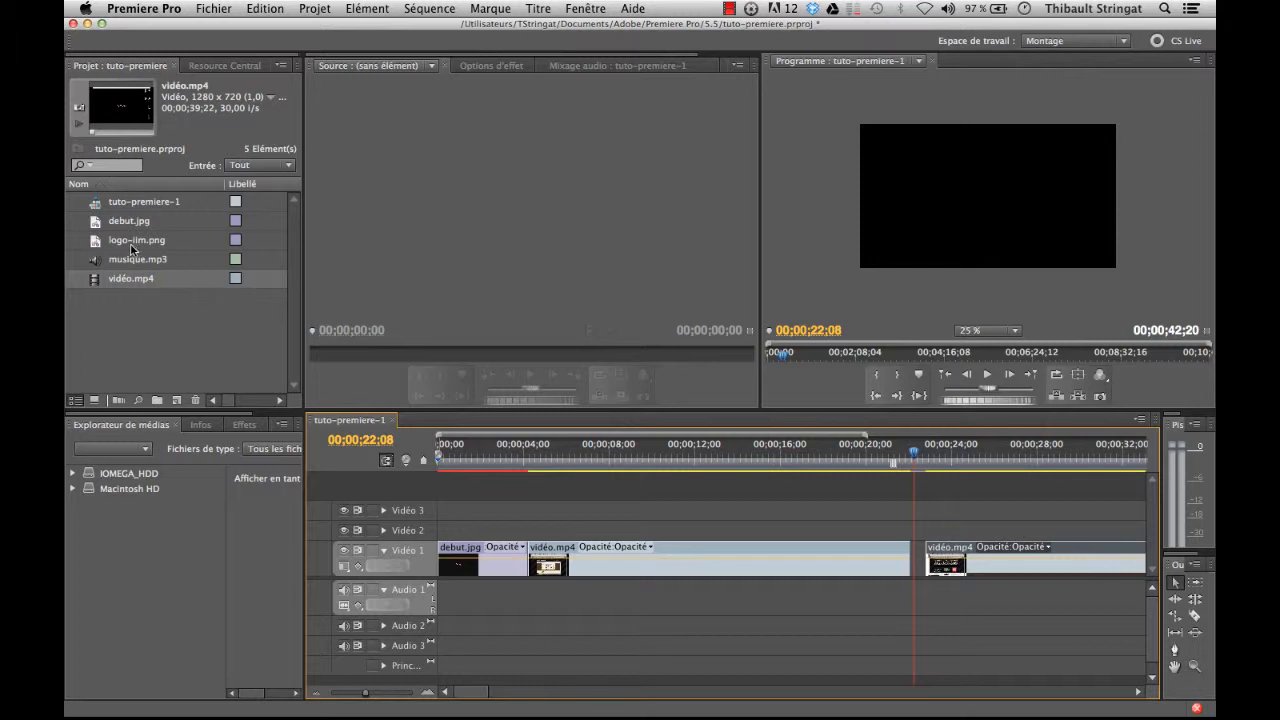
Step: Expand the Vidéo 2 track, place logo-iim.png at its start and return the playhead to 00;00;00;00
left_click(384, 531)
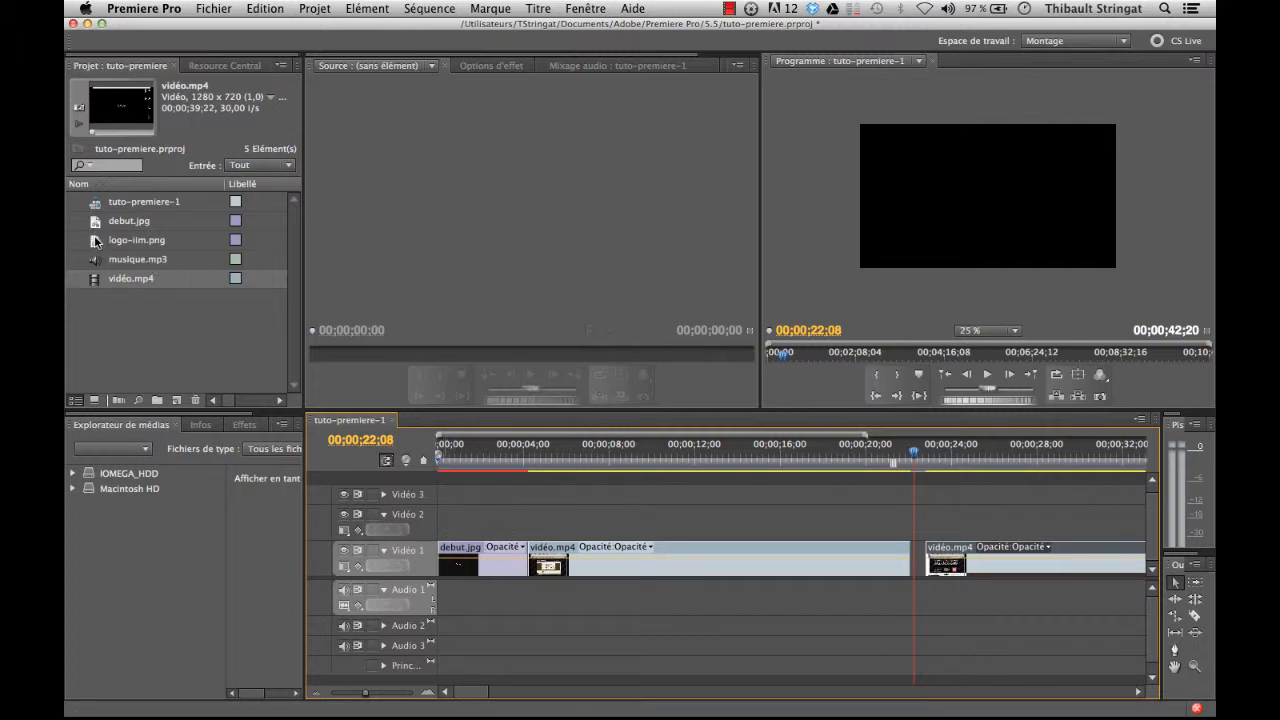
left_click_drag(96, 241, 460, 516)
left_click_drag(450, 460, 416, 464)
Step: Move the iiM logo to the upper-right area of the video frame and scale it down to less than half its size
left_click(966, 186)
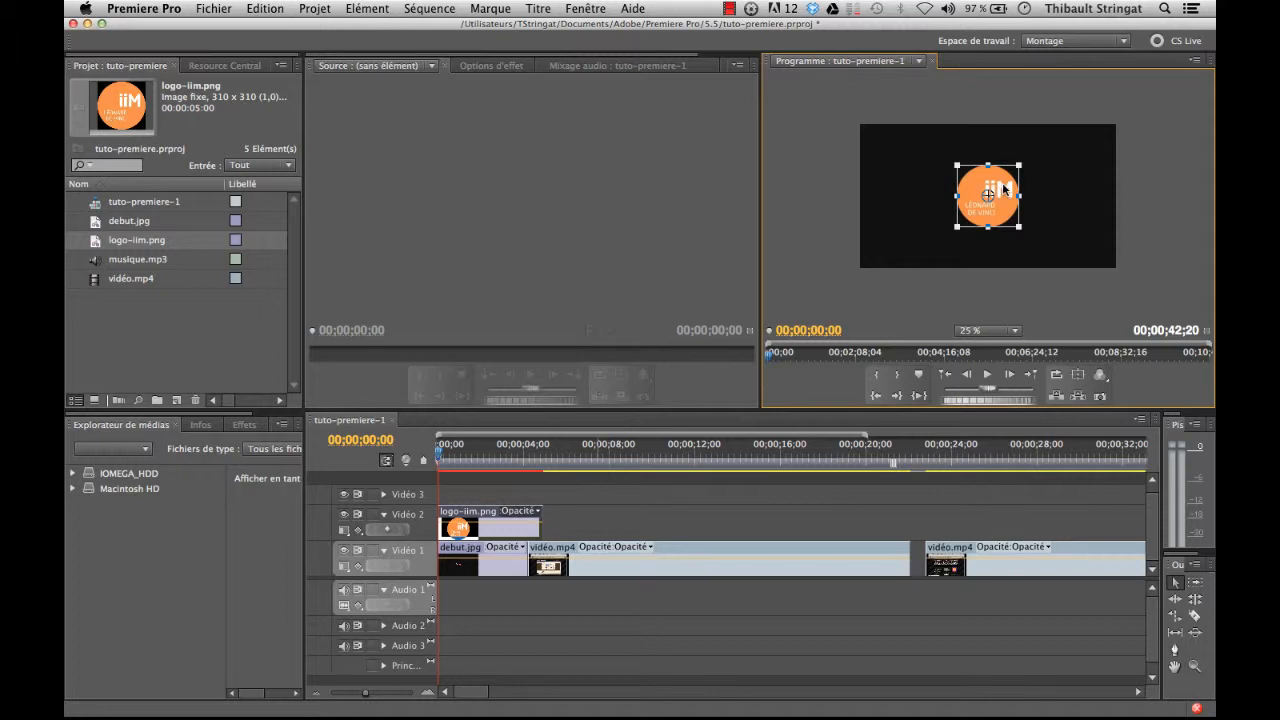
left_click_drag(1006, 189, 1092, 158)
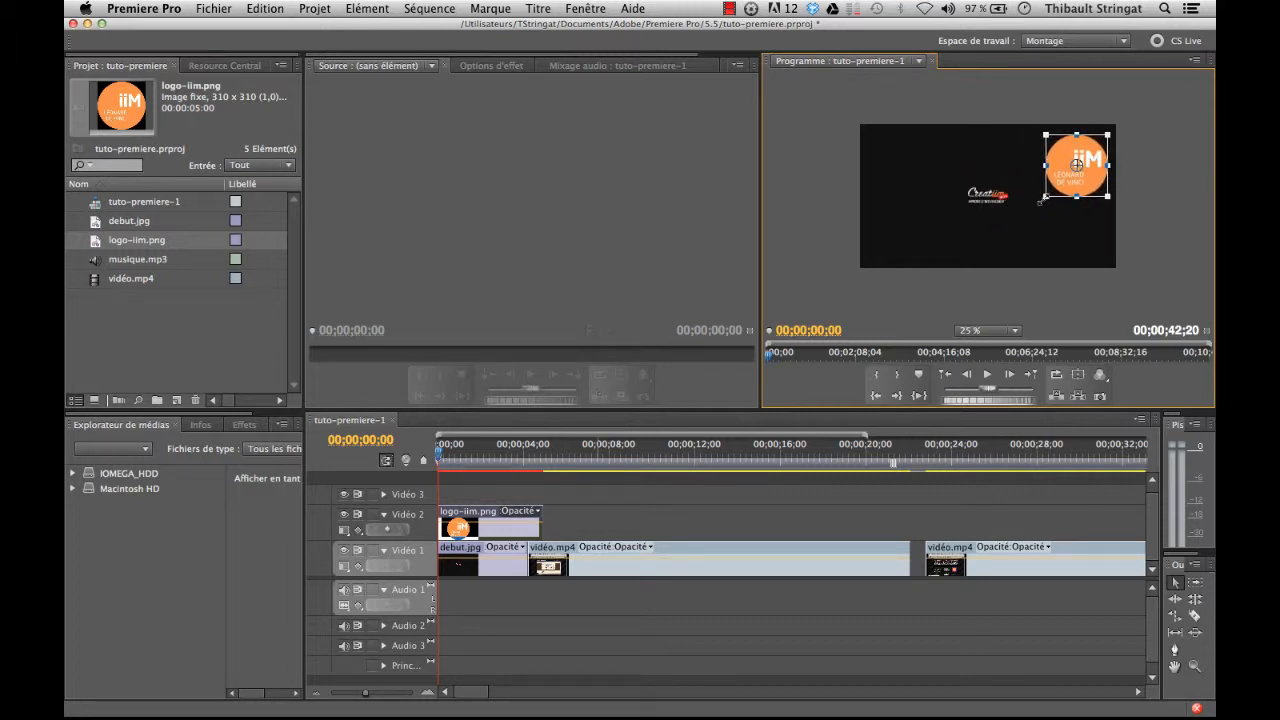
left_click_drag(1042, 198, 1062, 179)
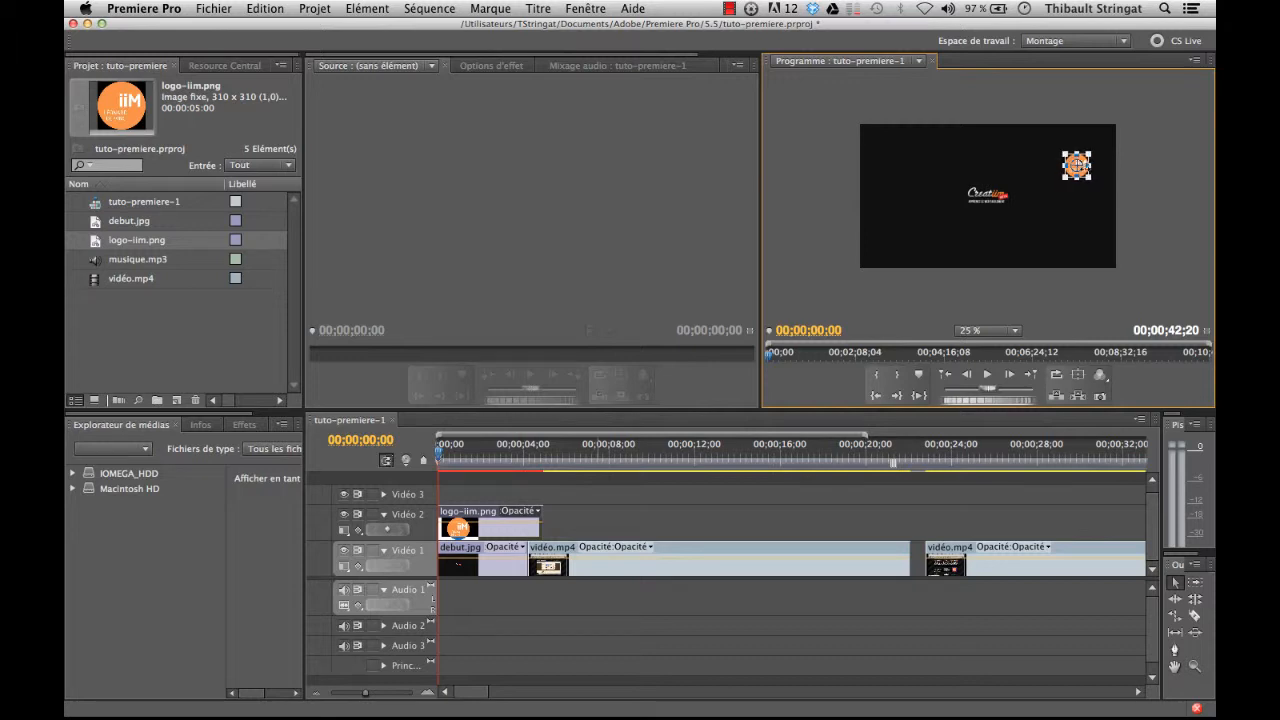
Step: Fit the program preview to its window, then move the iiM logo closer to the frame's upper-right corner and scale it down slightly
left_click(1008, 333)
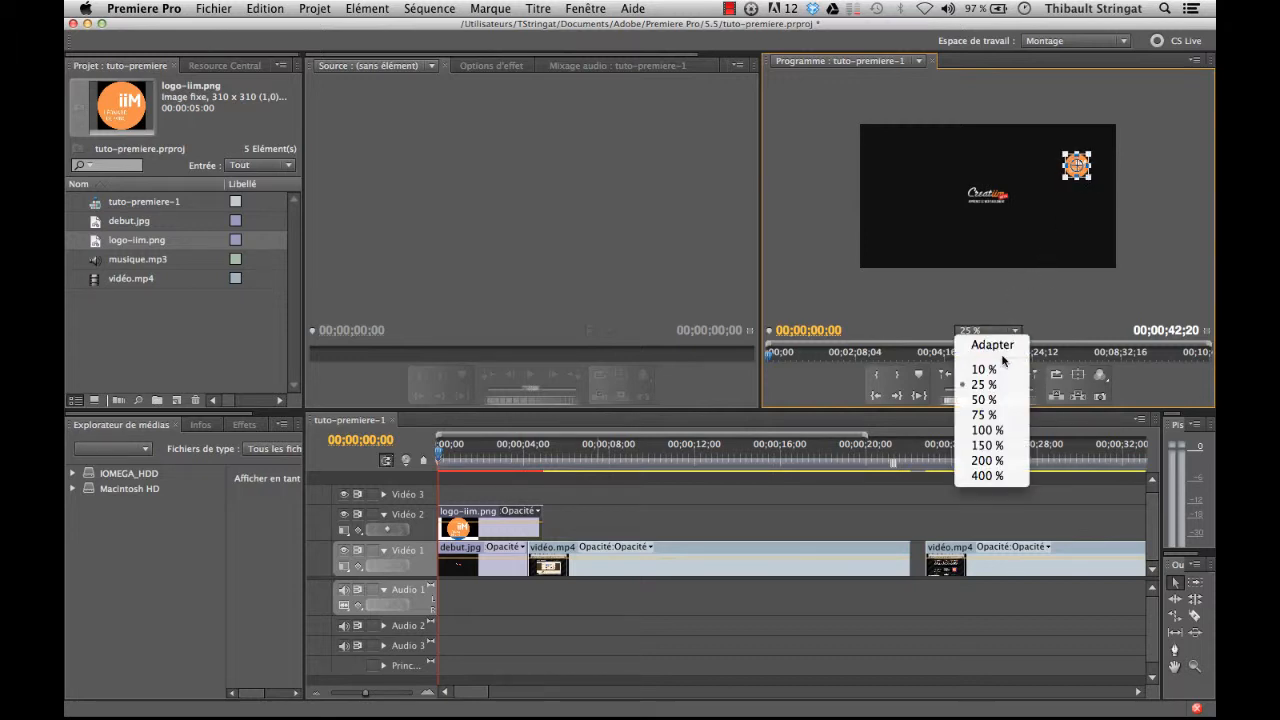
left_click(995, 341)
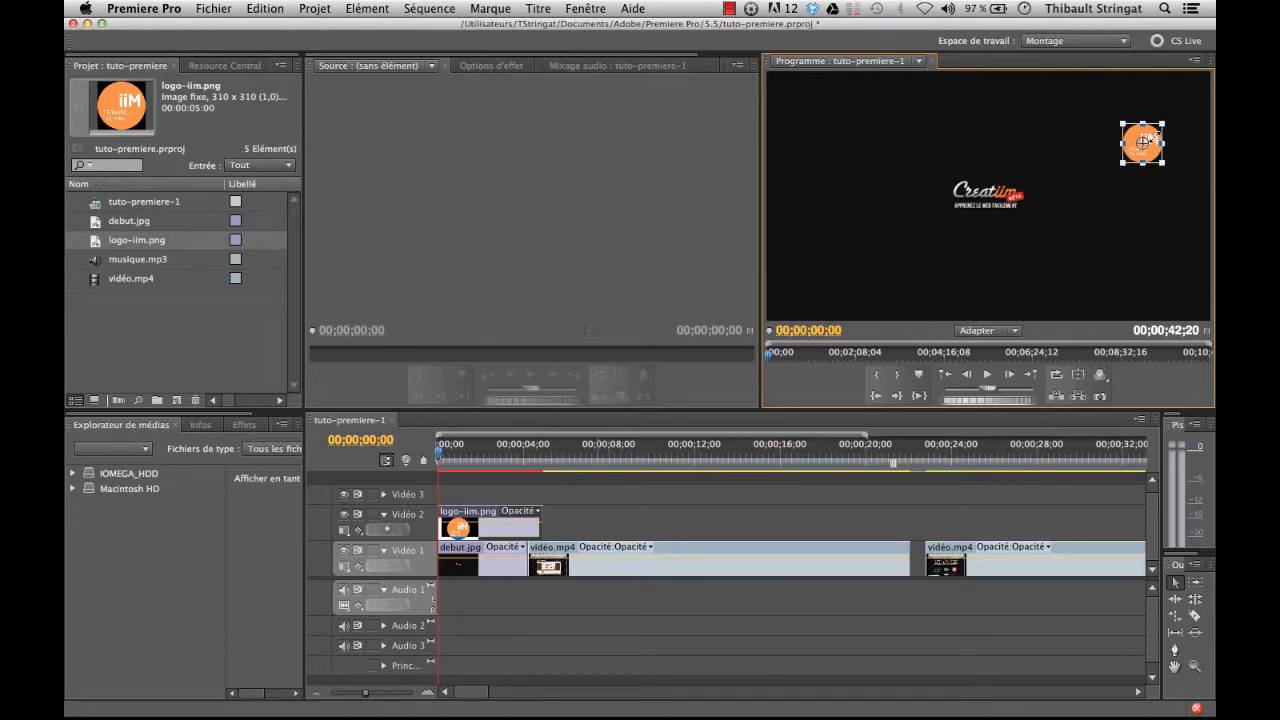
left_click_drag(1157, 136, 1184, 110)
left_click_drag(1123, 158, 1140, 140)
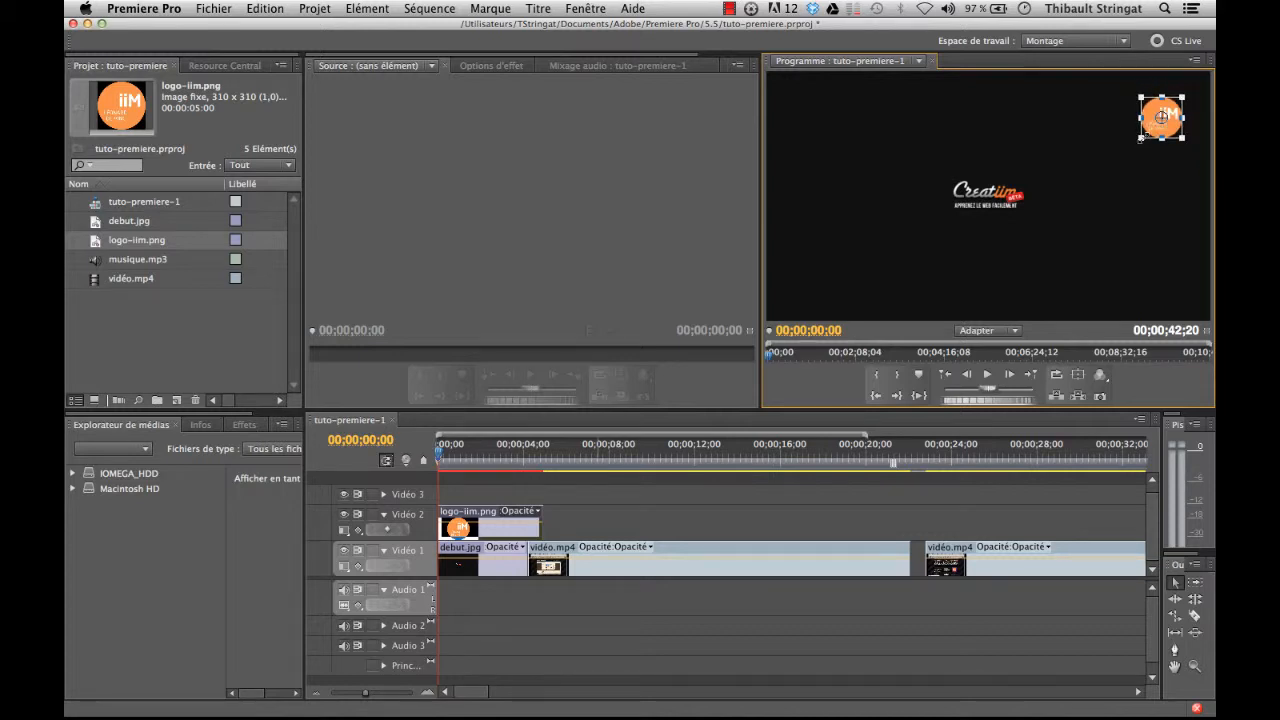
left_click(443, 452)
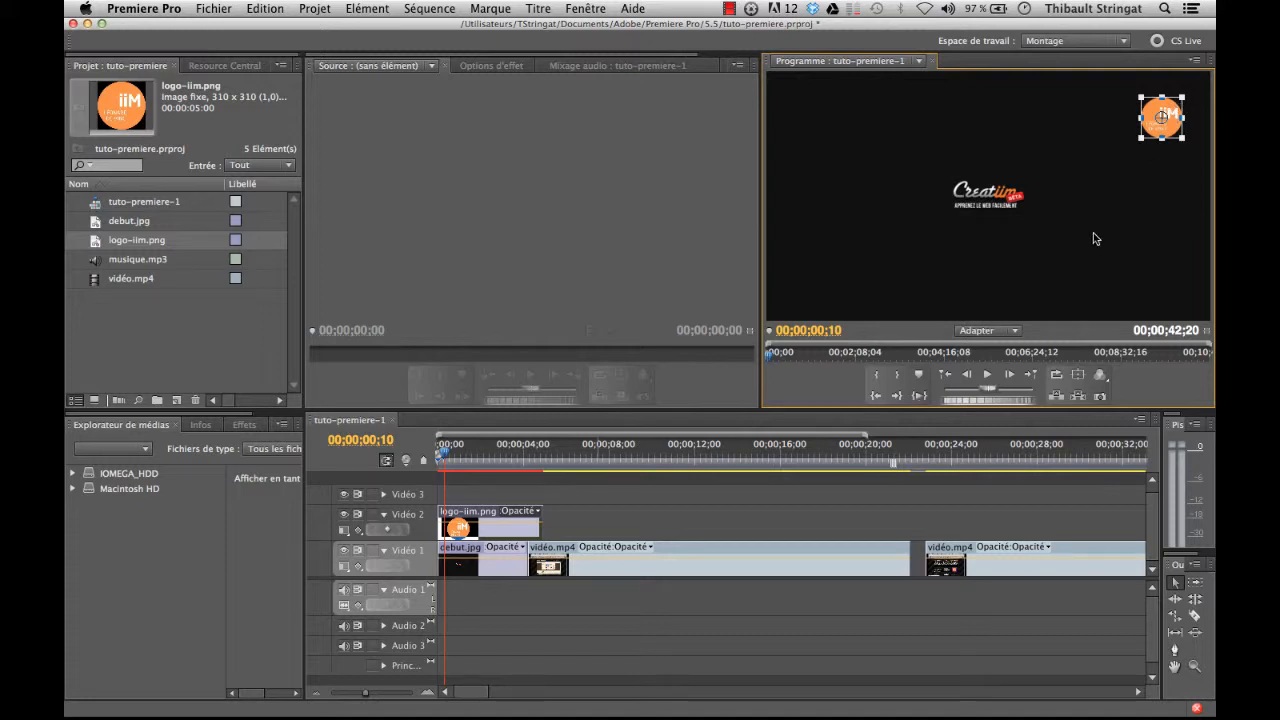
left_click_drag(1140, 142, 1145, 137)
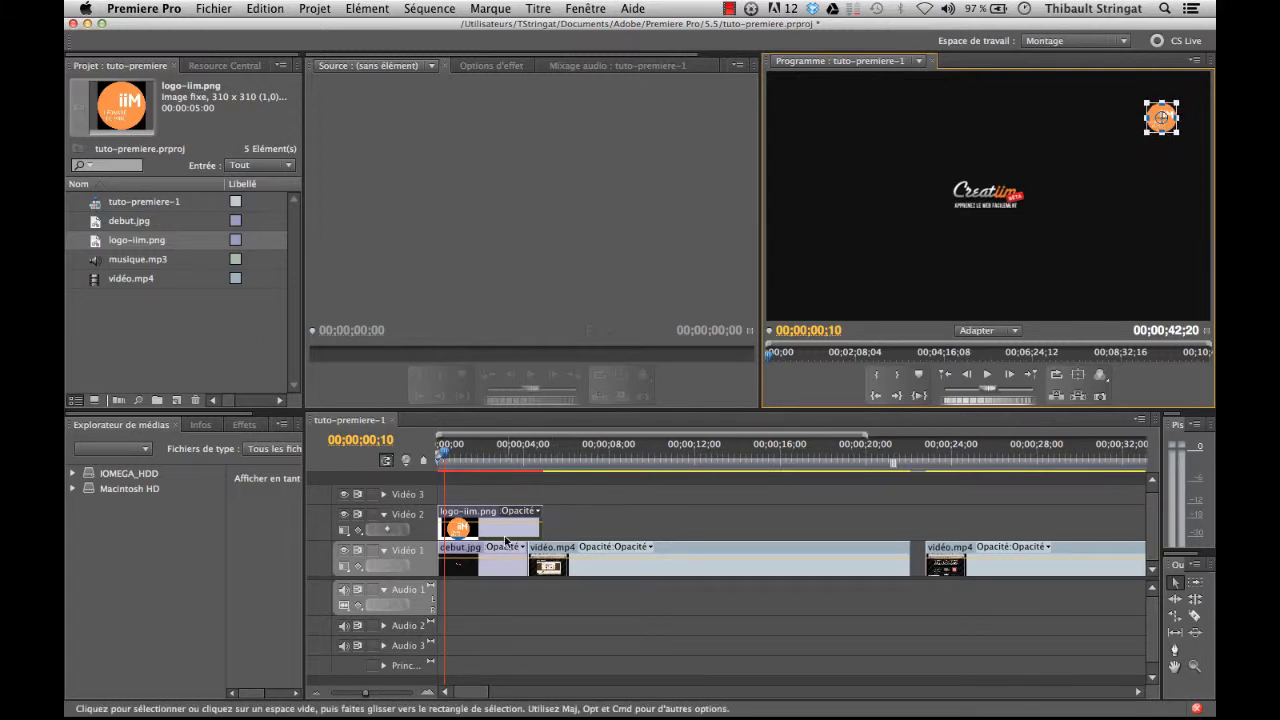
Step: Extend the logo-iim.png clip on Vidéo 2 to the end of the second vidéo.mp4 clip and check the overlay at 00;00;35;13
left_click(601, 515)
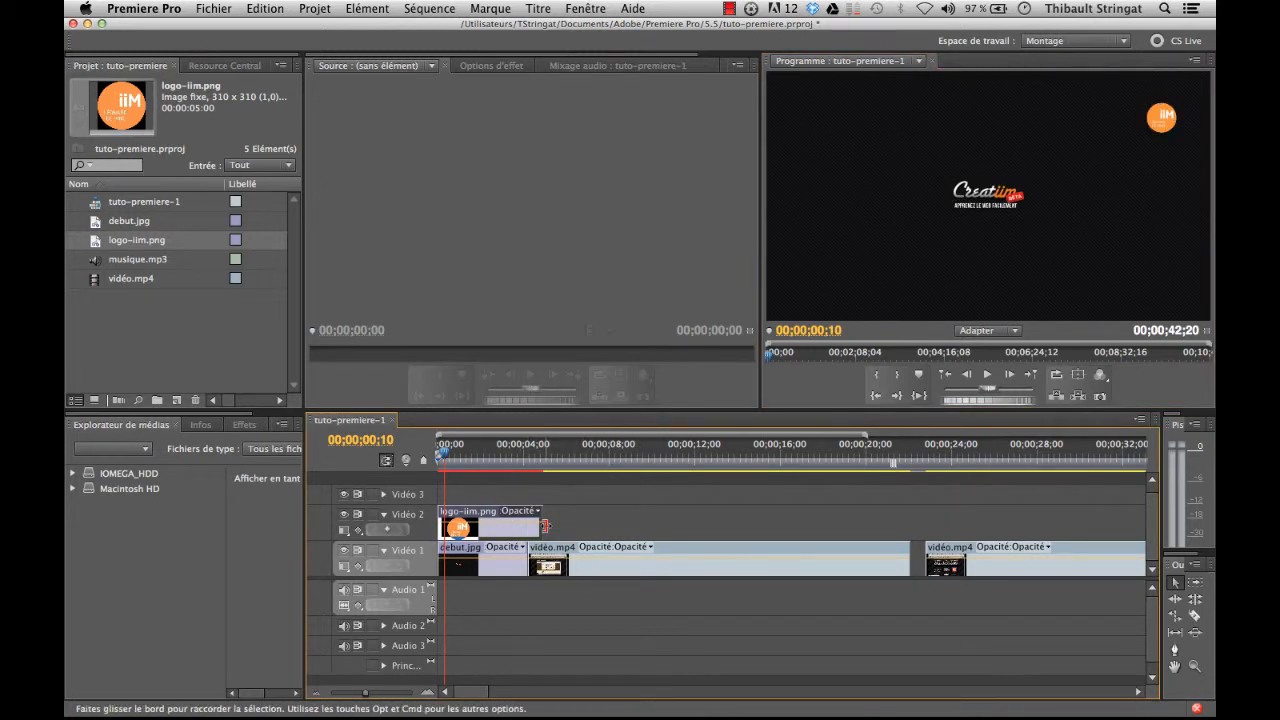
left_click_drag(541, 525, 1024, 519)
left_click_drag(494, 464, 708, 464)
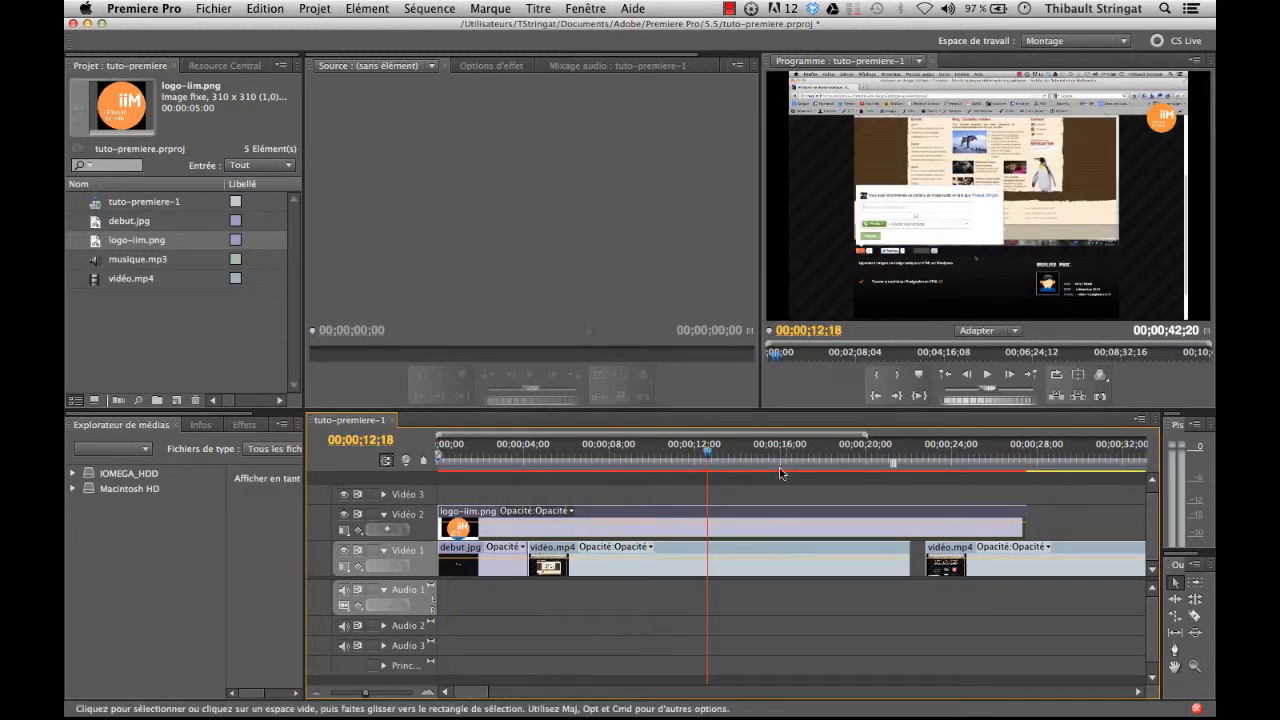
left_click_drag(478, 691, 507, 691)
left_click_drag(569, 520, 893, 518)
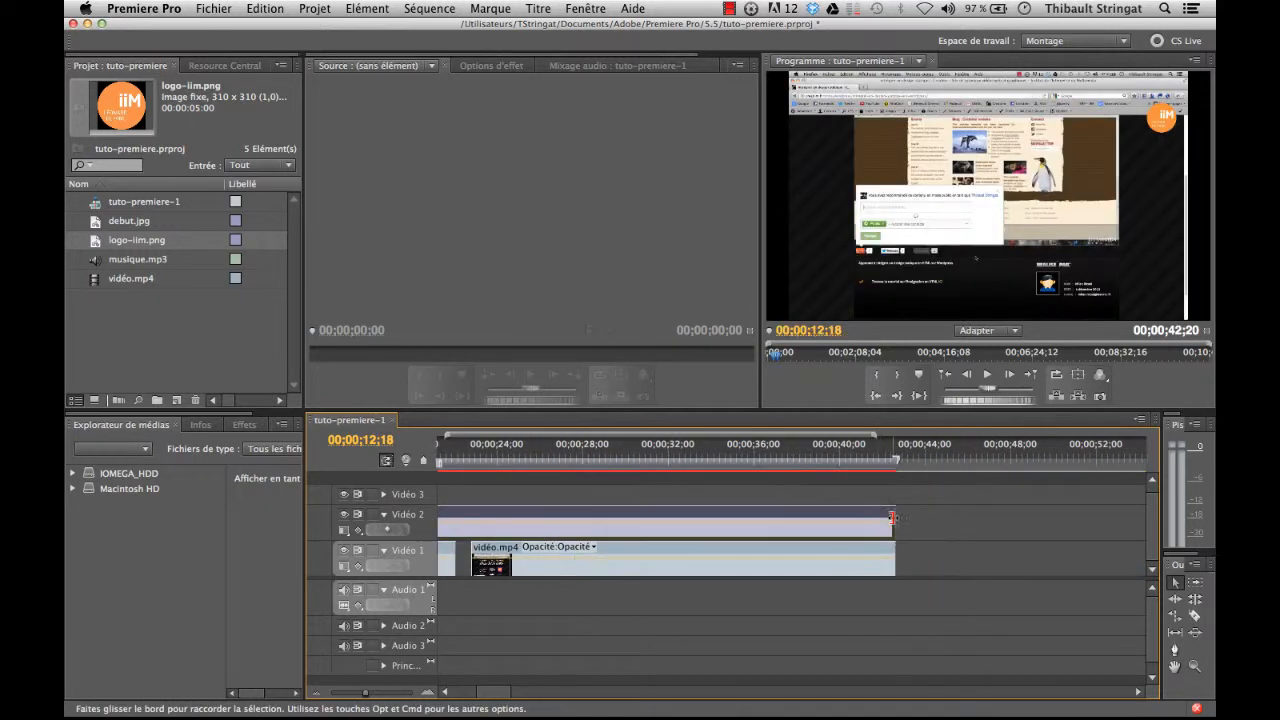
left_click(771, 456)
left_click_drag(771, 456, 741, 456)
left_click_drag(497, 693, 451, 693)
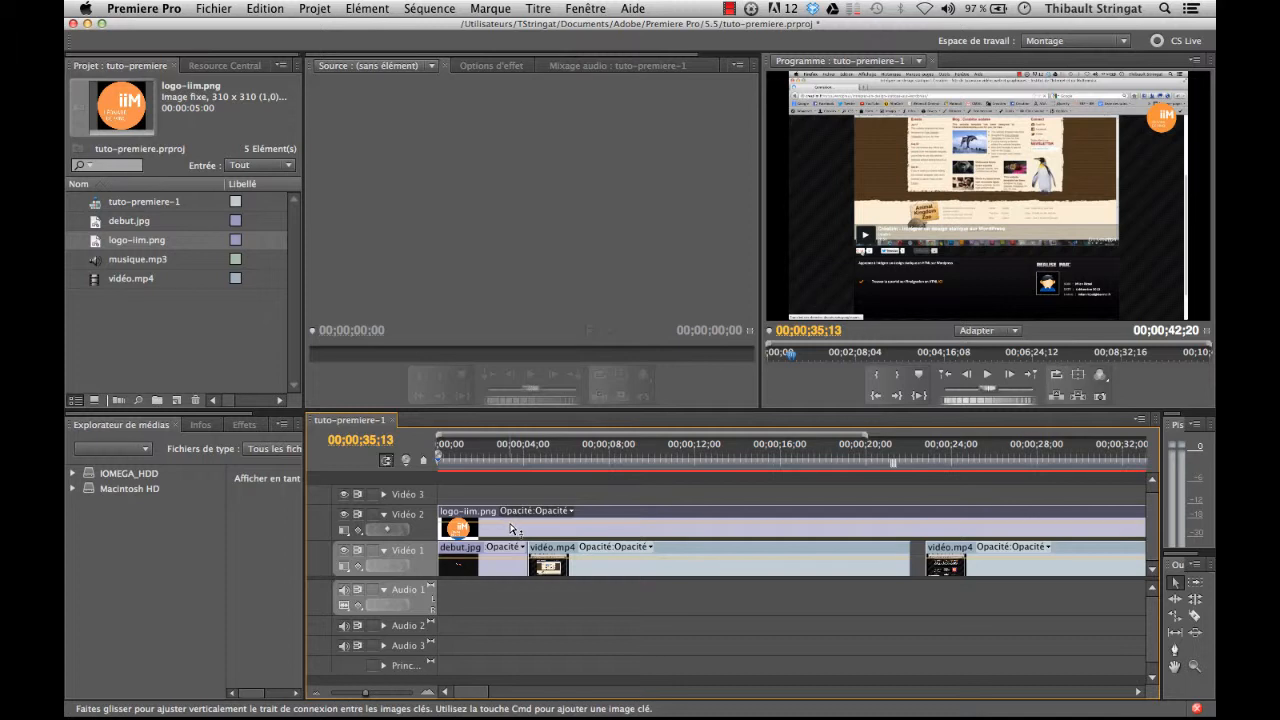
Step: Lower the logo-iim.png clip's opacity to make it semi-transparent and shift the logo slightly down and inward in the video frame
mouse_move(511, 529)
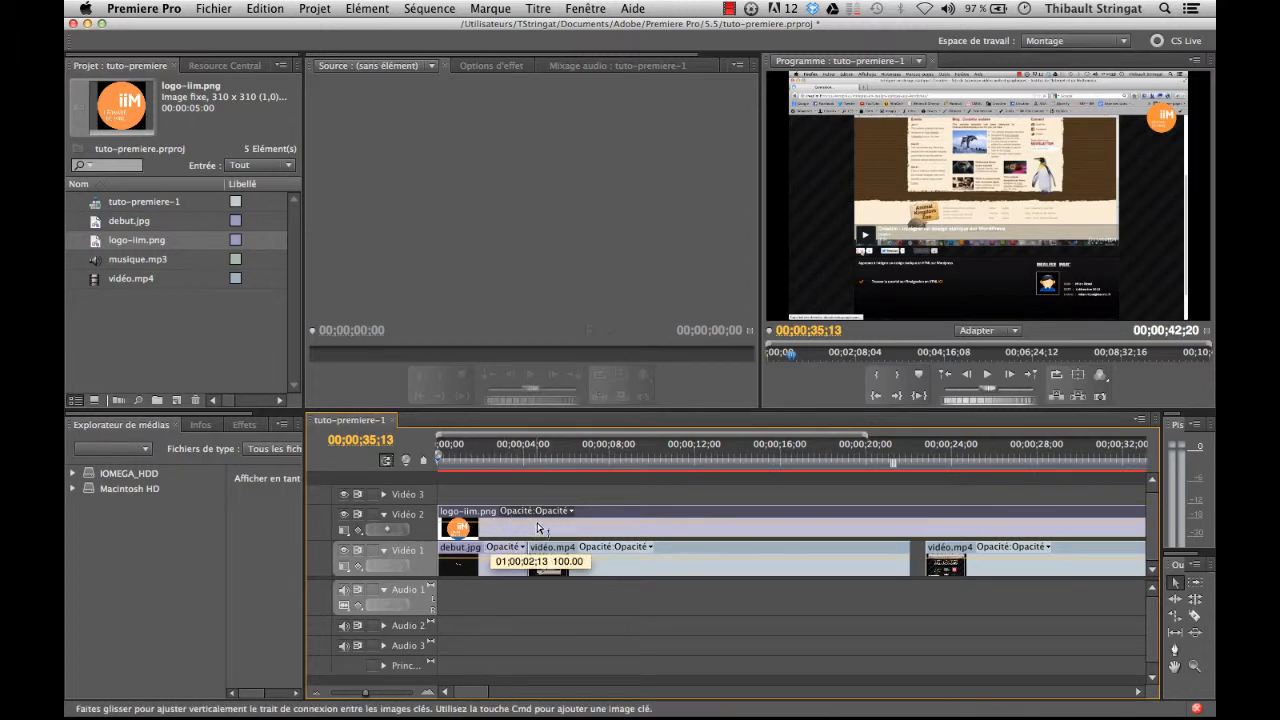
mouse_move(538, 527)
left_mouse_down()
mouse_move(553, 530)
mouse_move(543, 534)
left_mouse_up()
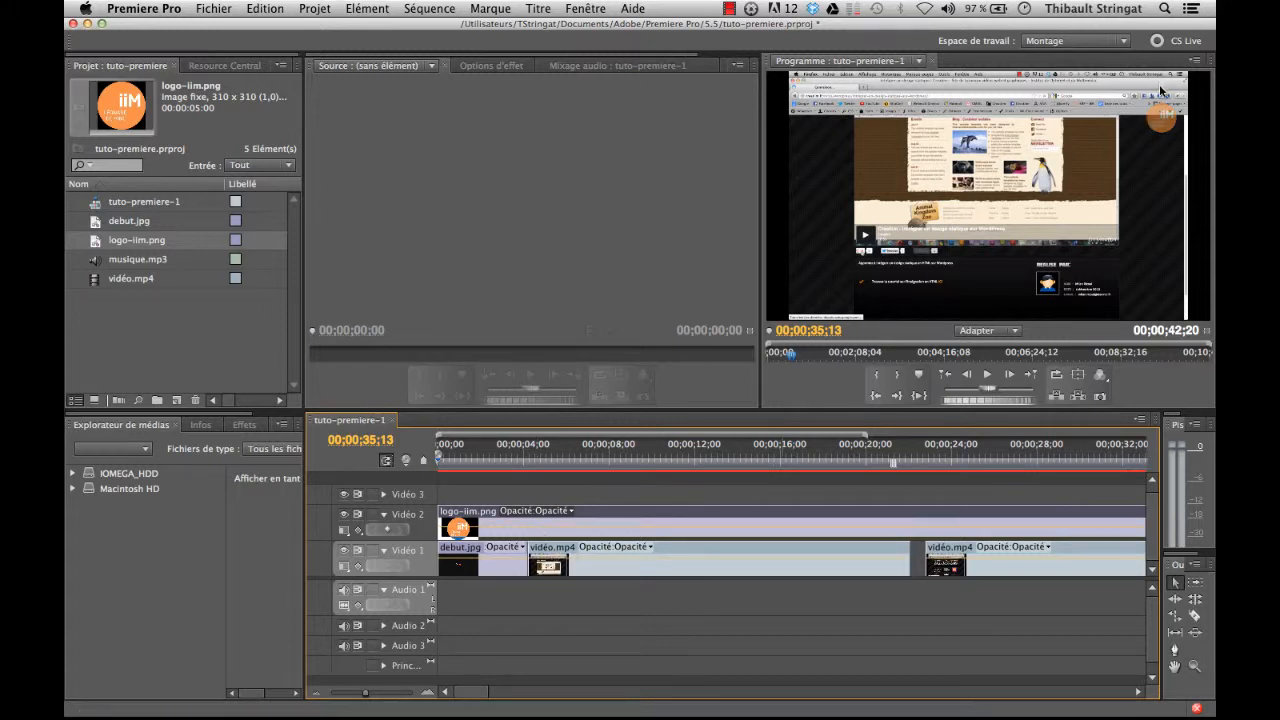
left_click(1161, 119)
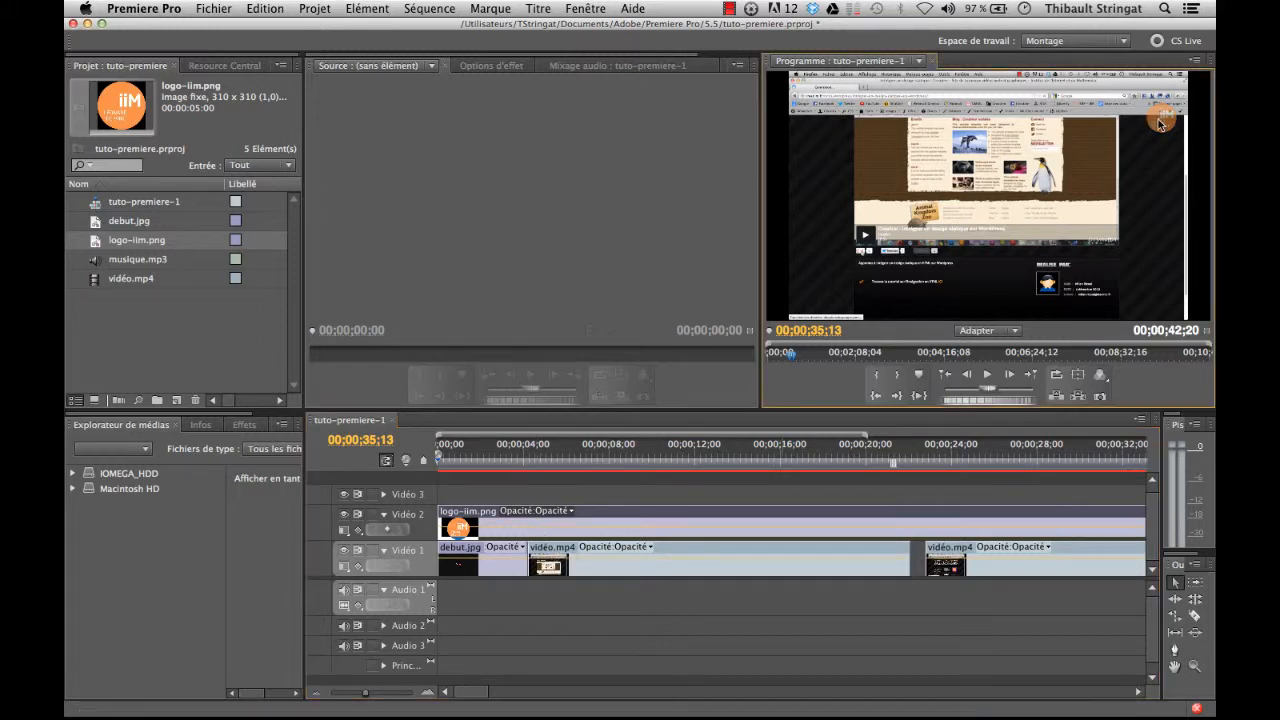
left_click(1157, 187)
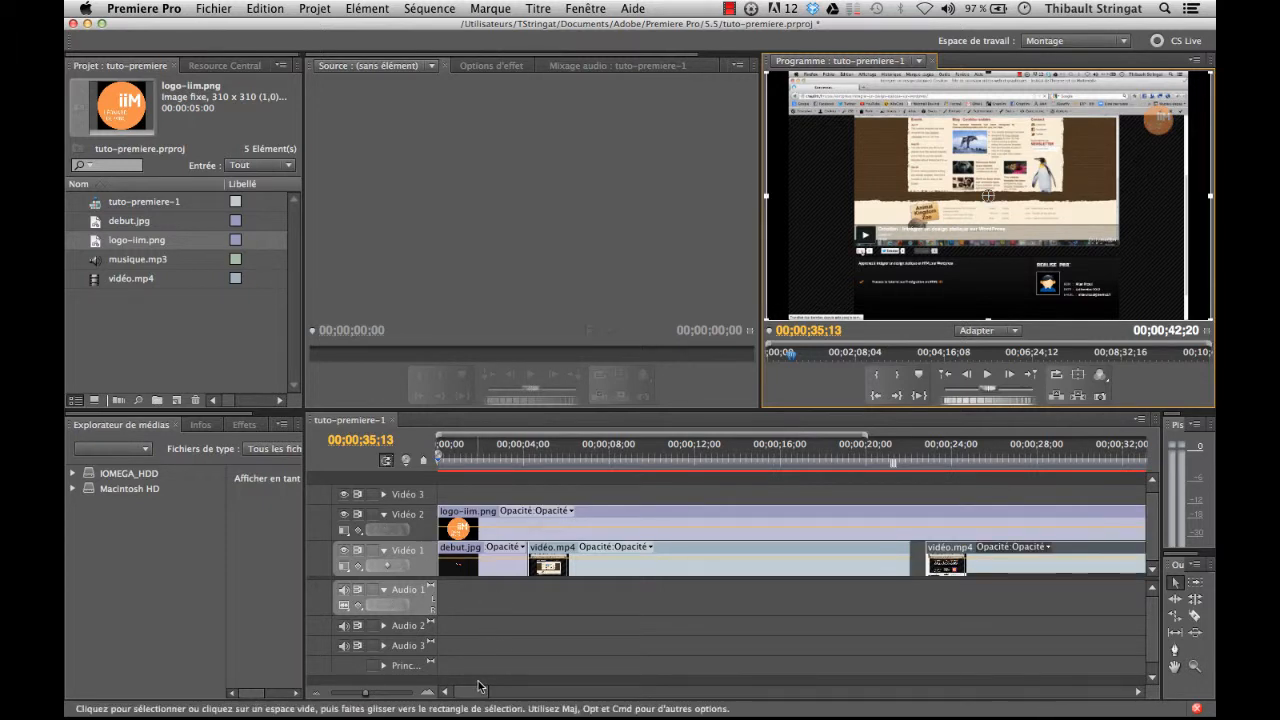
left_click(459, 467)
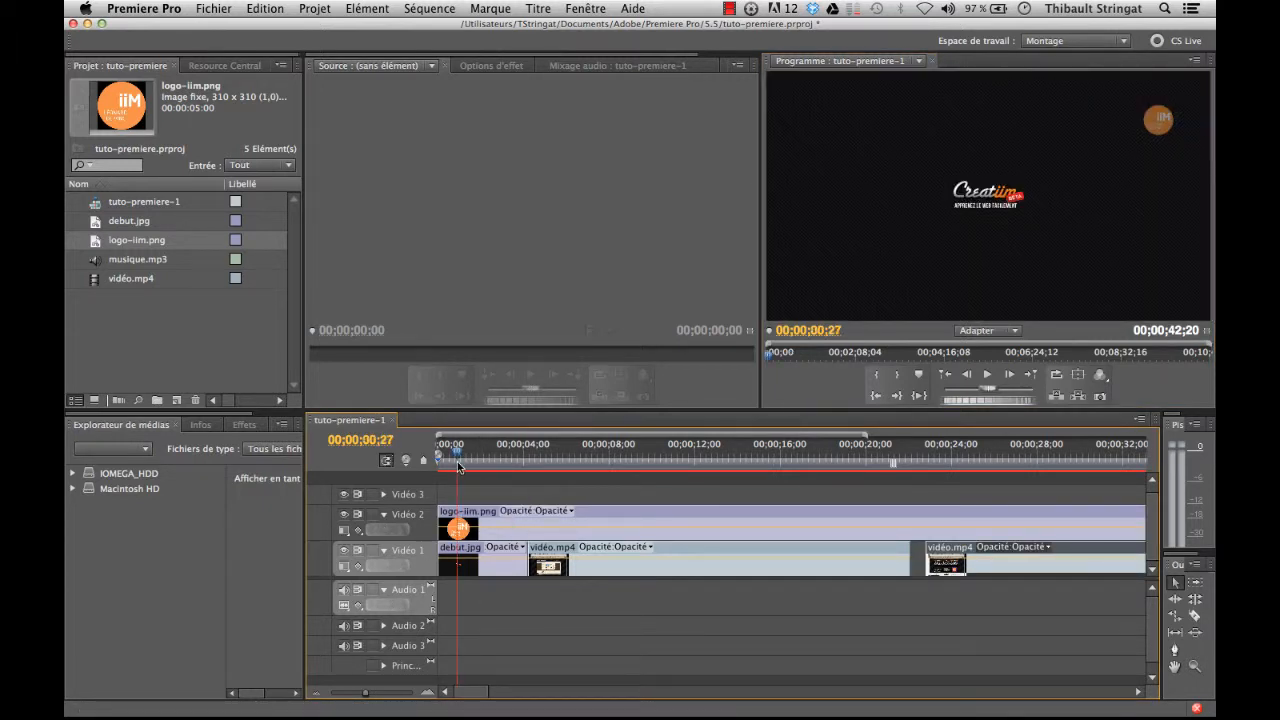
left_click_drag(459, 467, 585, 467)
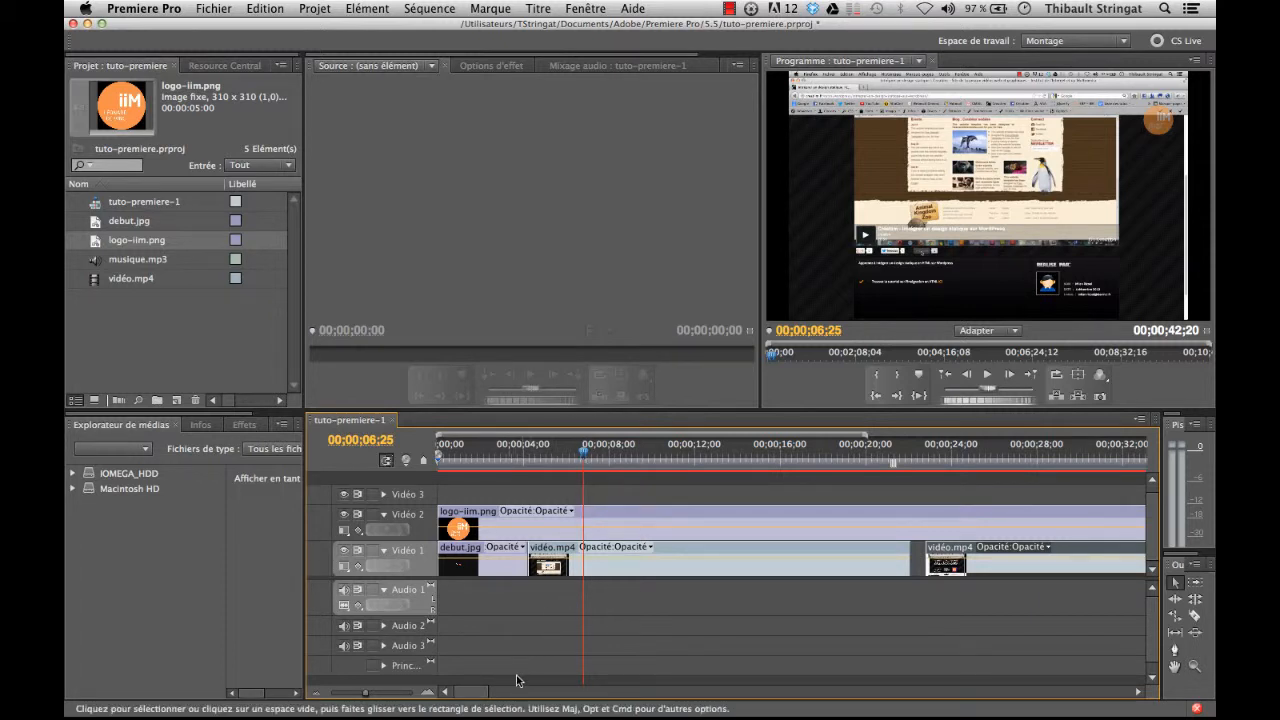
left_click_drag(480, 692, 511, 691)
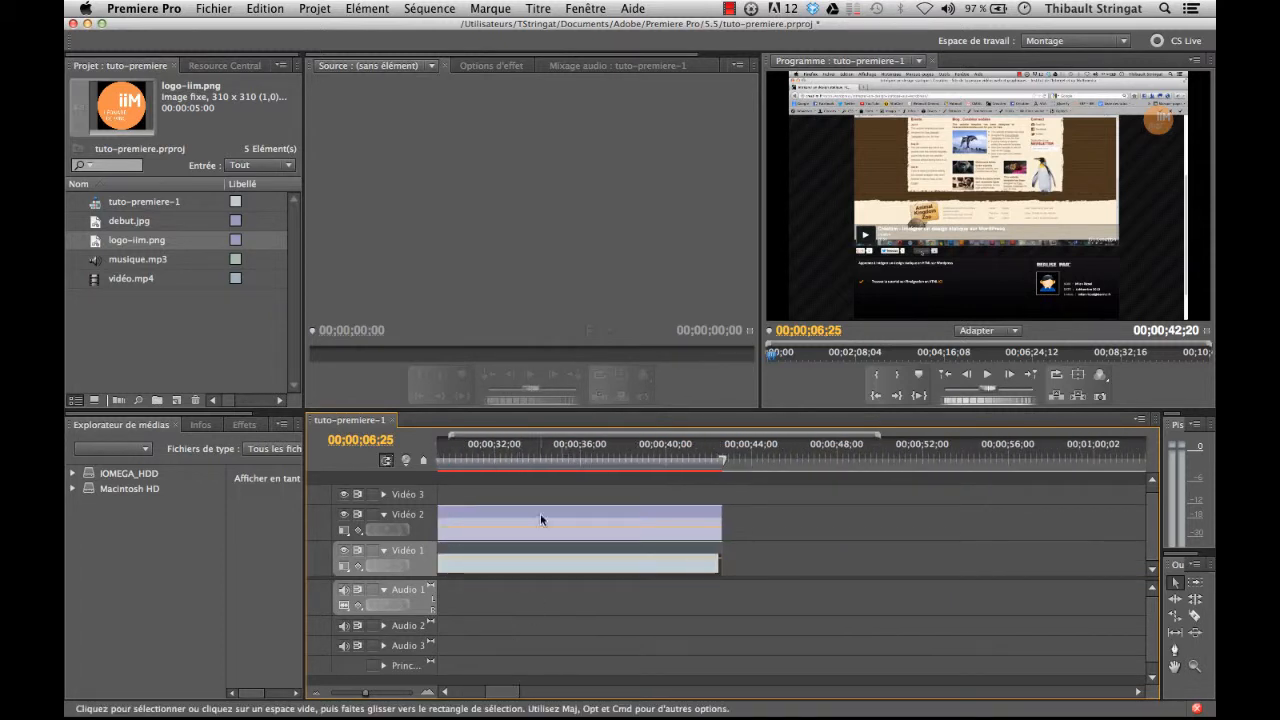
left_click_drag(672, 452, 680, 453)
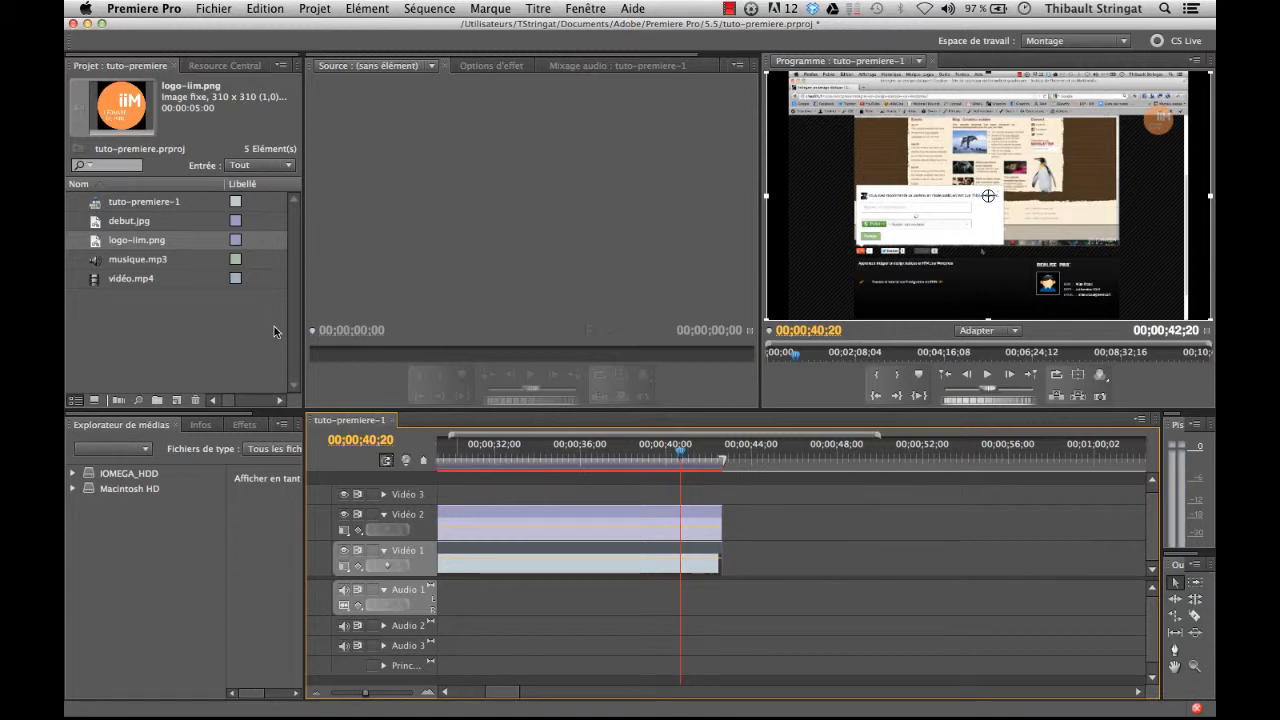
Step: Place musique.mp3 on the Audio 1 track at the start of the sequence
left_click_drag(502, 692, 465, 691)
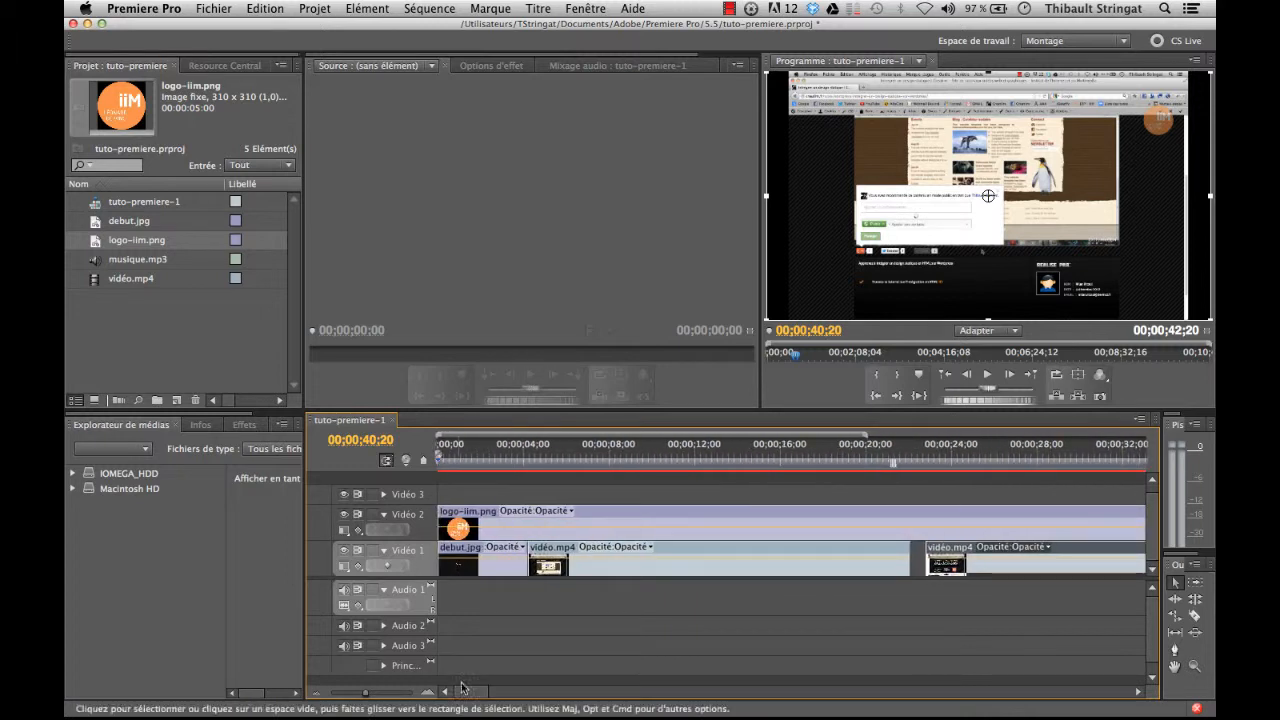
left_click(97, 265)
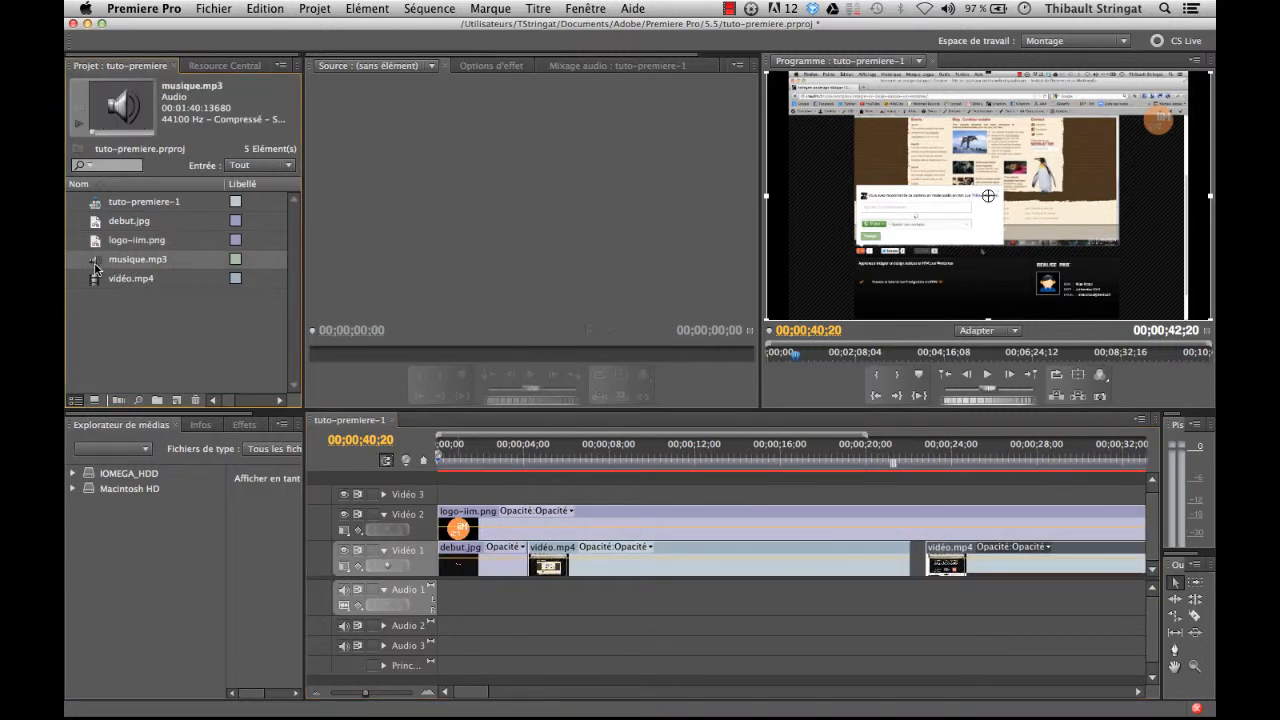
left_click_drag(97, 265, 556, 603)
Step: Trim the end of musique.mp3 on Audio 1 to line up with the end of the video clips at 00;00;42;20
left_click_drag(469, 691, 546, 691)
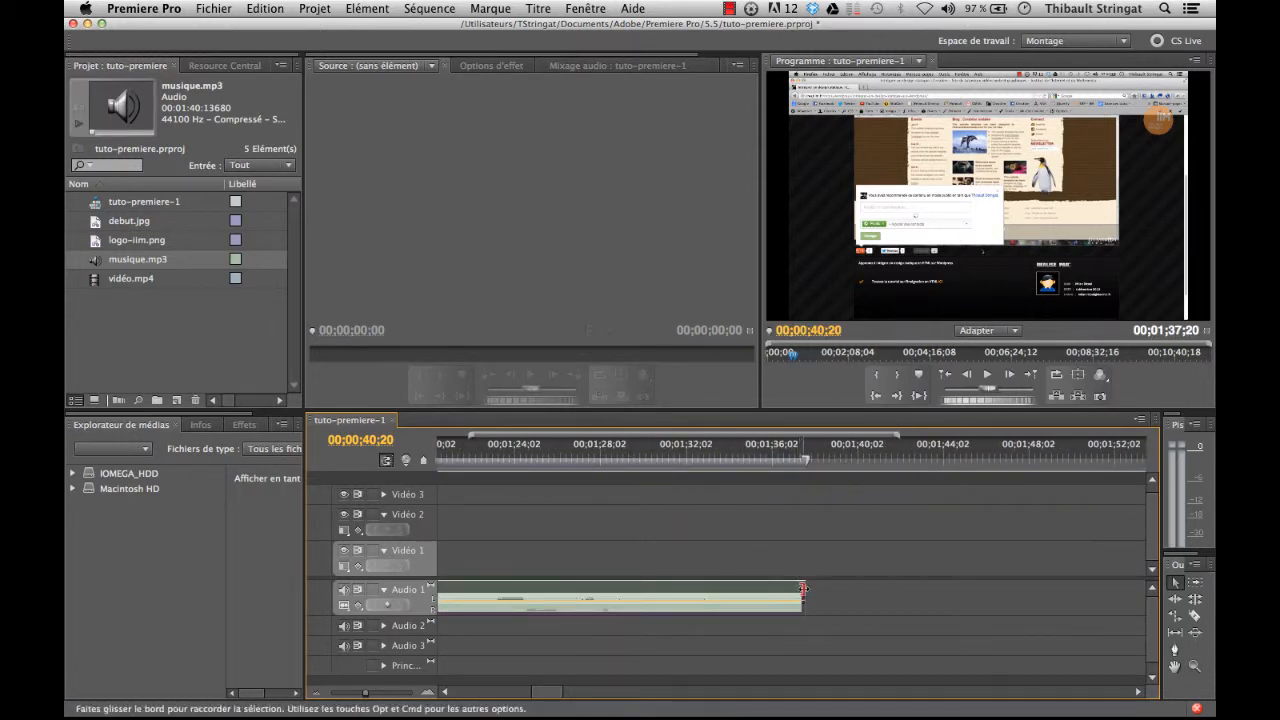
left_click_drag(801, 598, 478, 600)
mouse_move(548, 691)
left_mouse_down()
mouse_move(521, 690)
mouse_move(533, 688)
left_mouse_up()
scroll(686, 528, "up", 2)
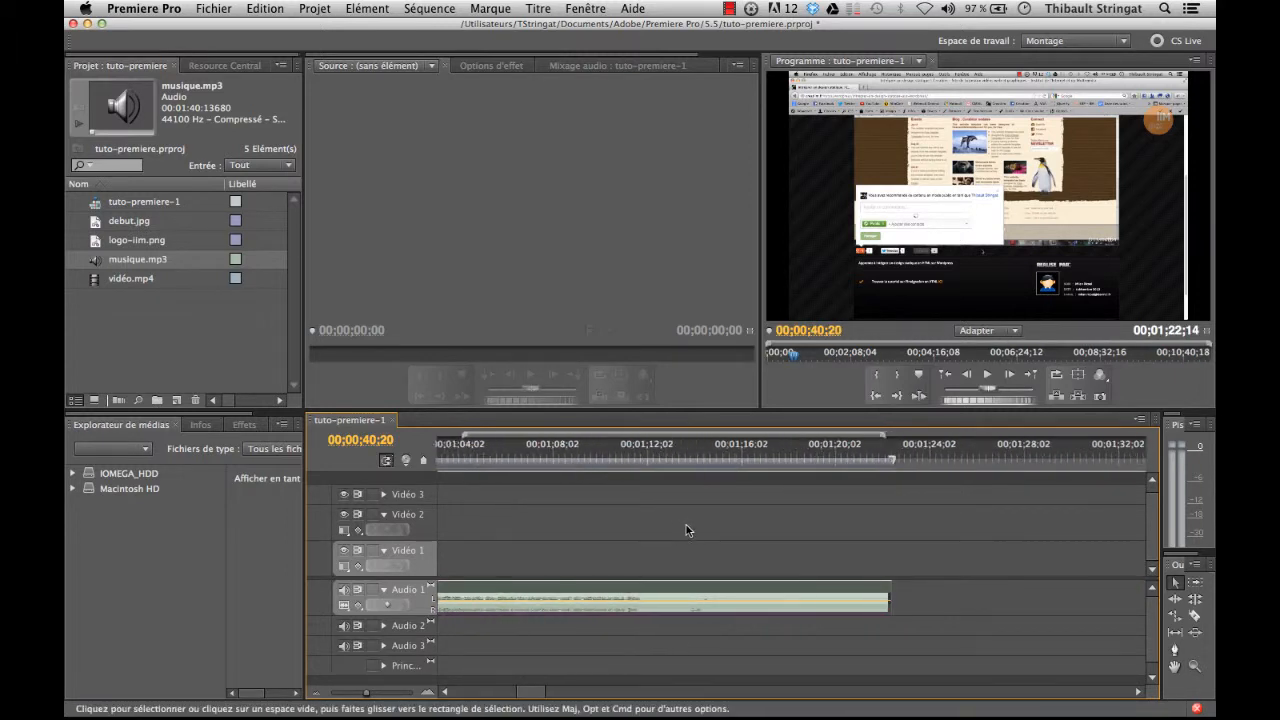
scroll(685, 529, "down", 5)
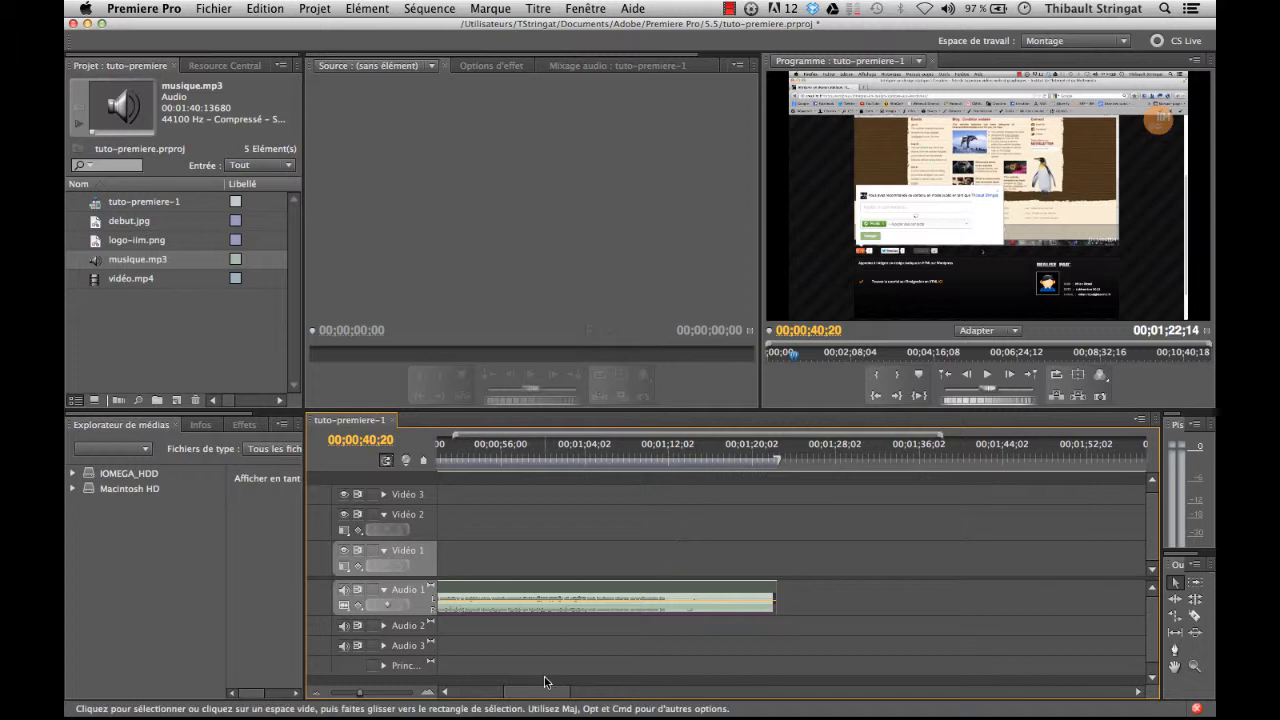
left_click_drag(528, 691, 504, 691)
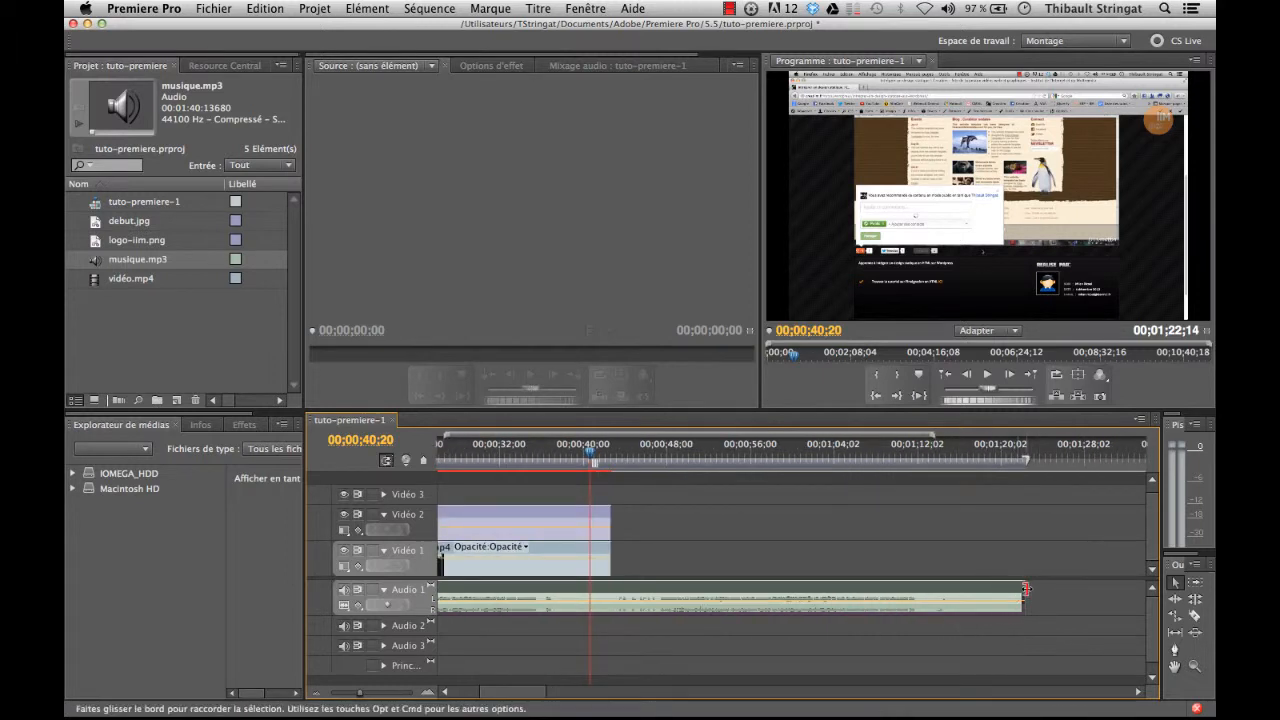
left_click_drag(1022, 596, 612, 596)
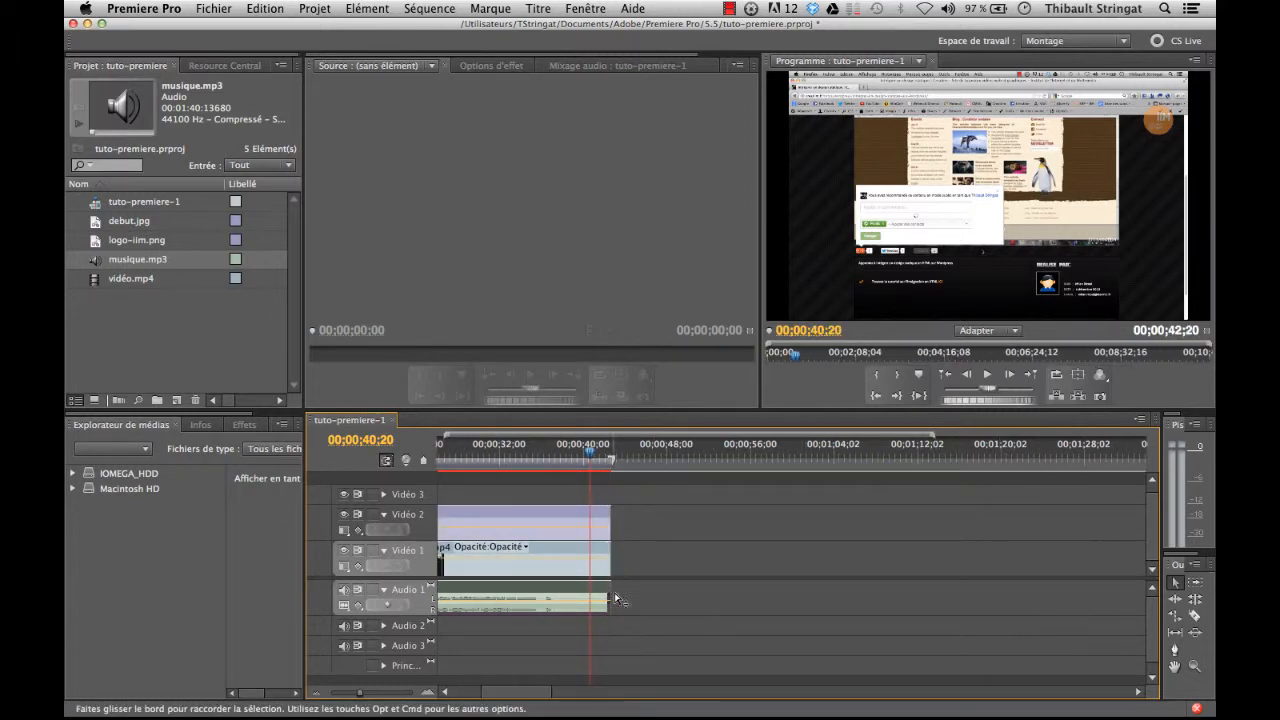
Step: Play the sequence from 00;00;15;28 to review the picture and music together, stopping at 00;00;27;13
left_click_drag(520, 691, 494, 691)
mouse_move(608, 453)
left_mouse_down()
mouse_move(631, 453)
mouse_move(604, 453)
left_mouse_up()
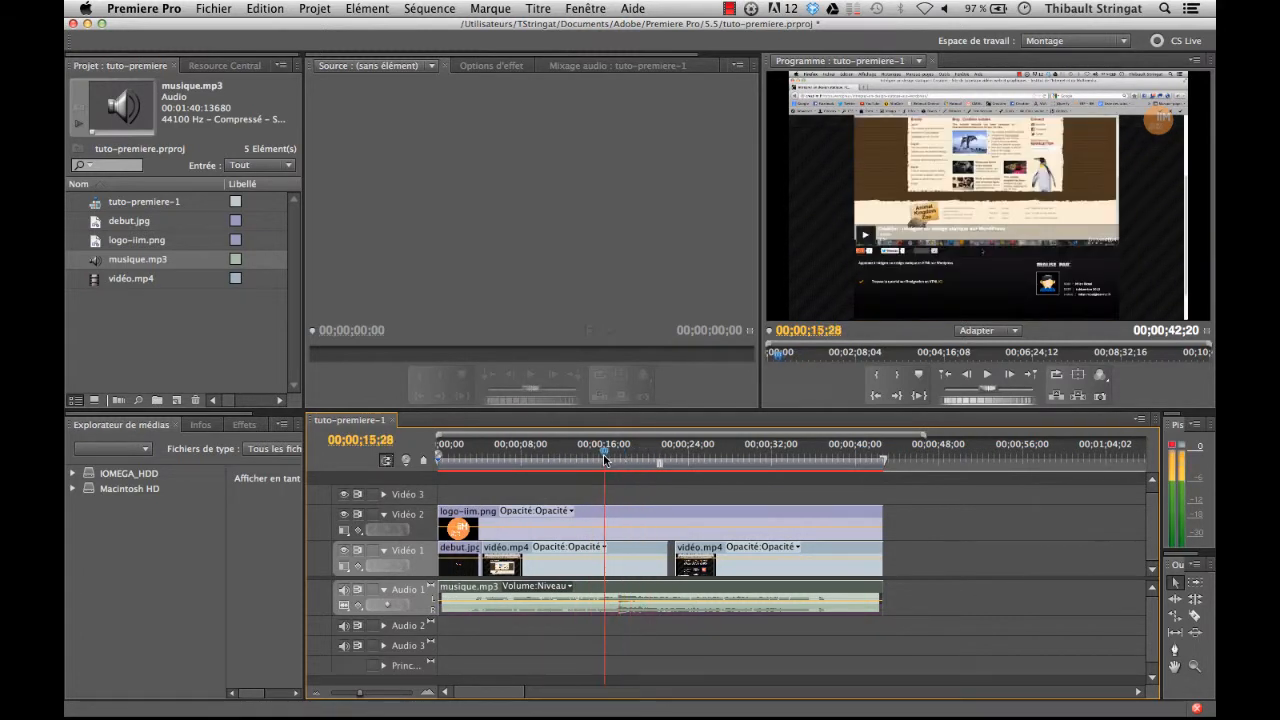
left_click(988, 375)
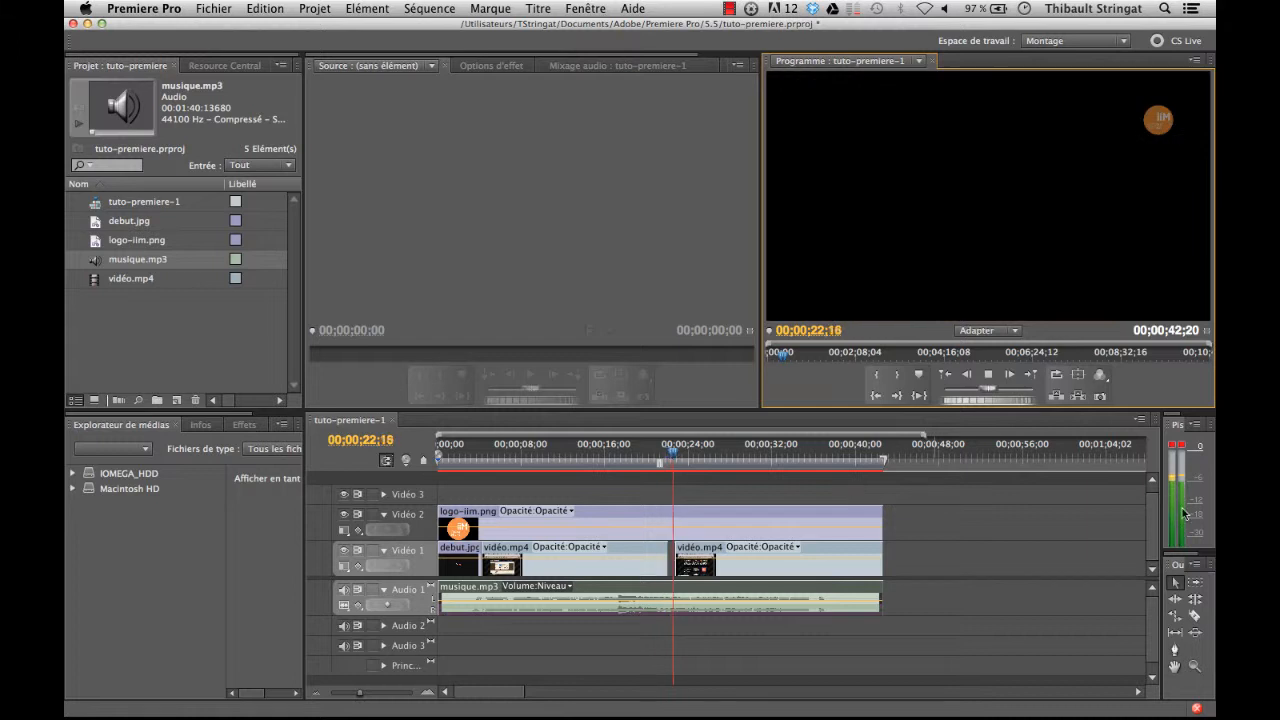
left_click(988, 376)
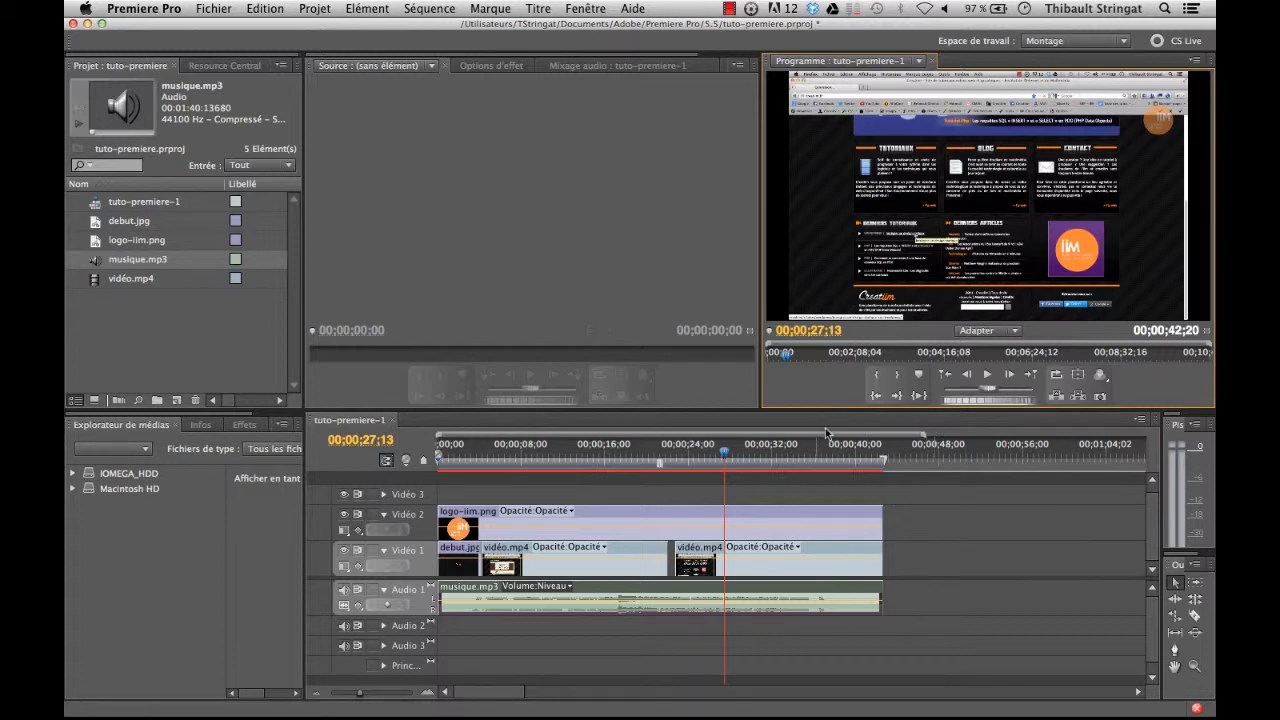
Step: Scale the second vidéo.mp4 clip down to less than half the frame size, keeping it centred, and review it up to 00;00;34;16
left_click(833, 143)
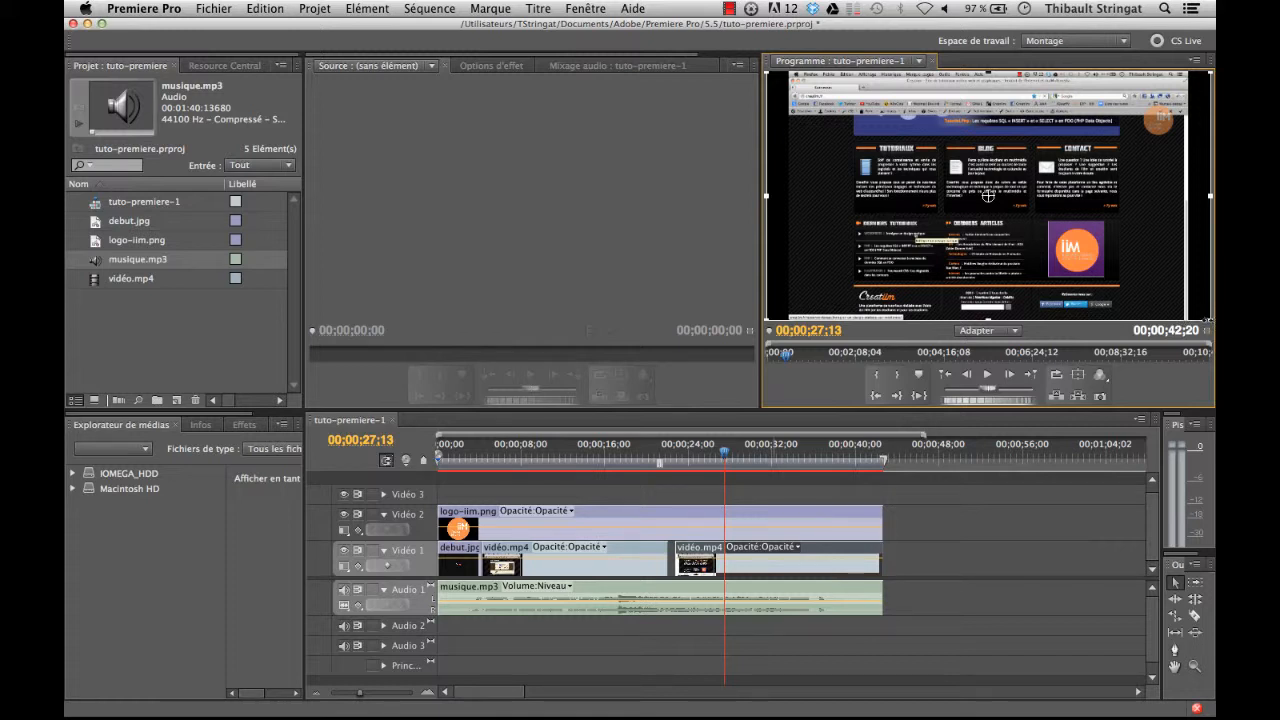
left_click_drag(1209, 321, 1099, 284)
left_click_drag(918, 268, 988, 244)
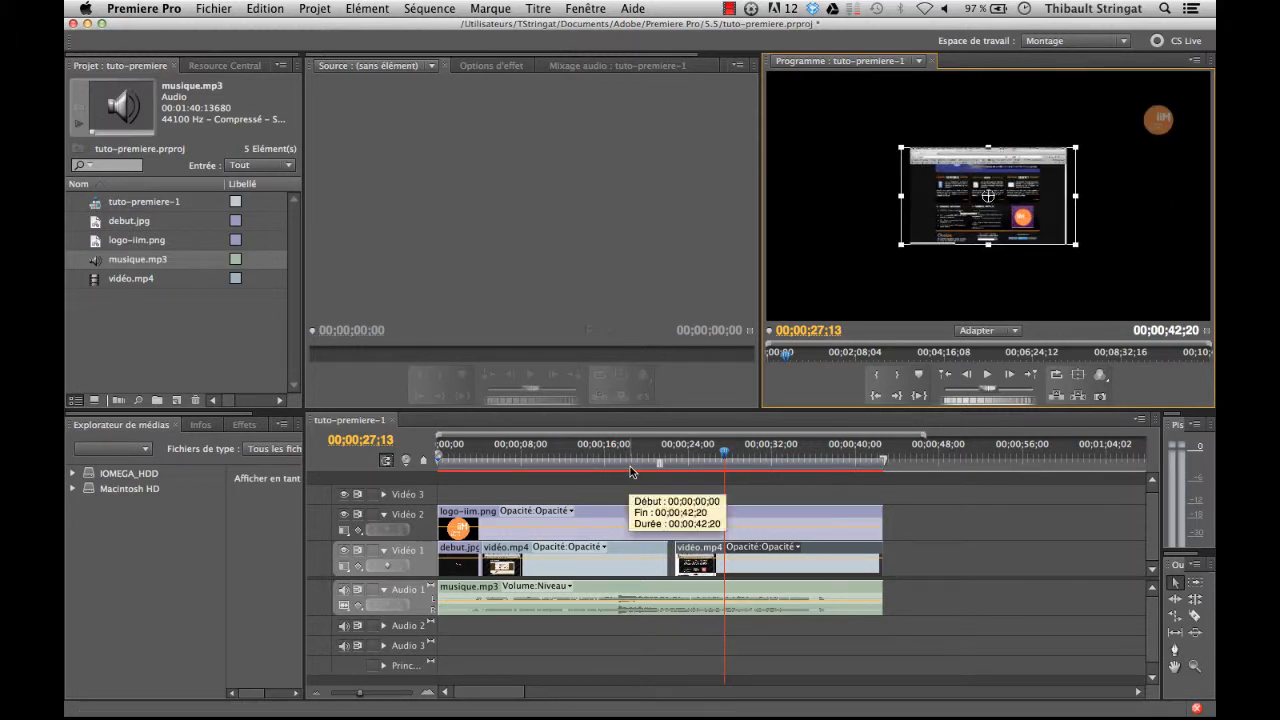
left_click(615, 462)
left_click_drag(615, 470, 732, 475)
left_click(910, 288)
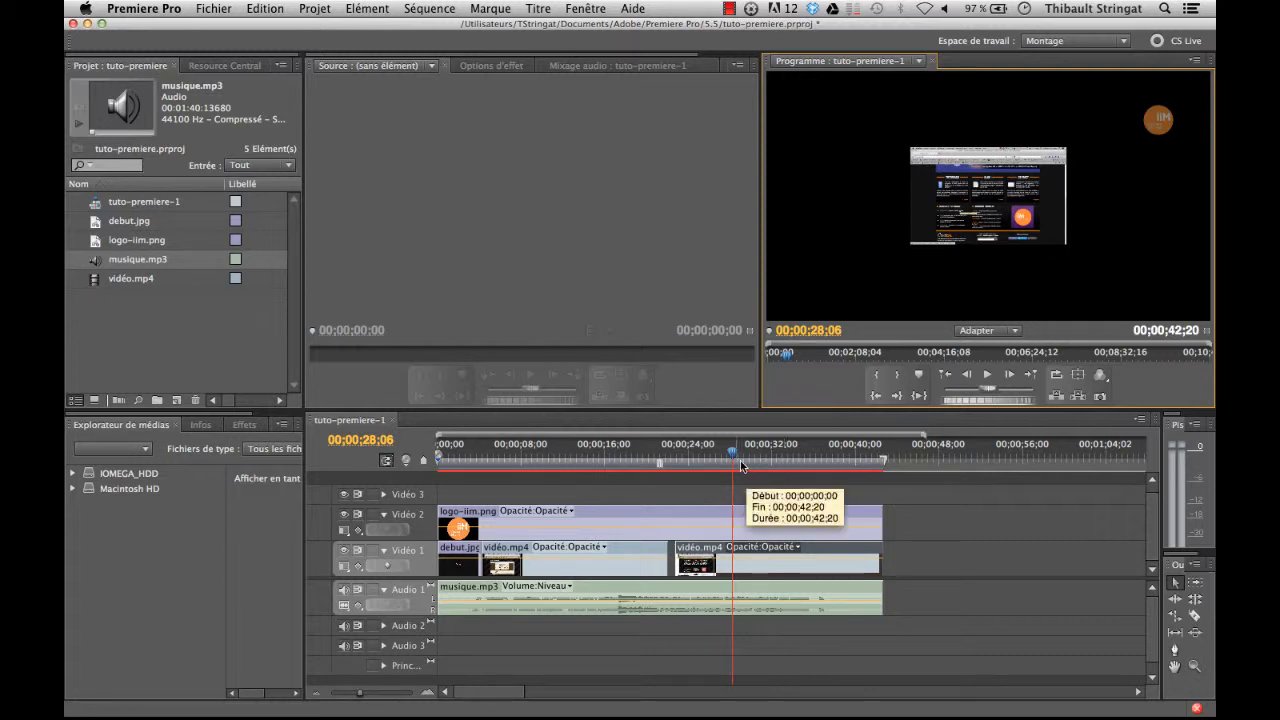
left_click(776, 463)
left_click(797, 450)
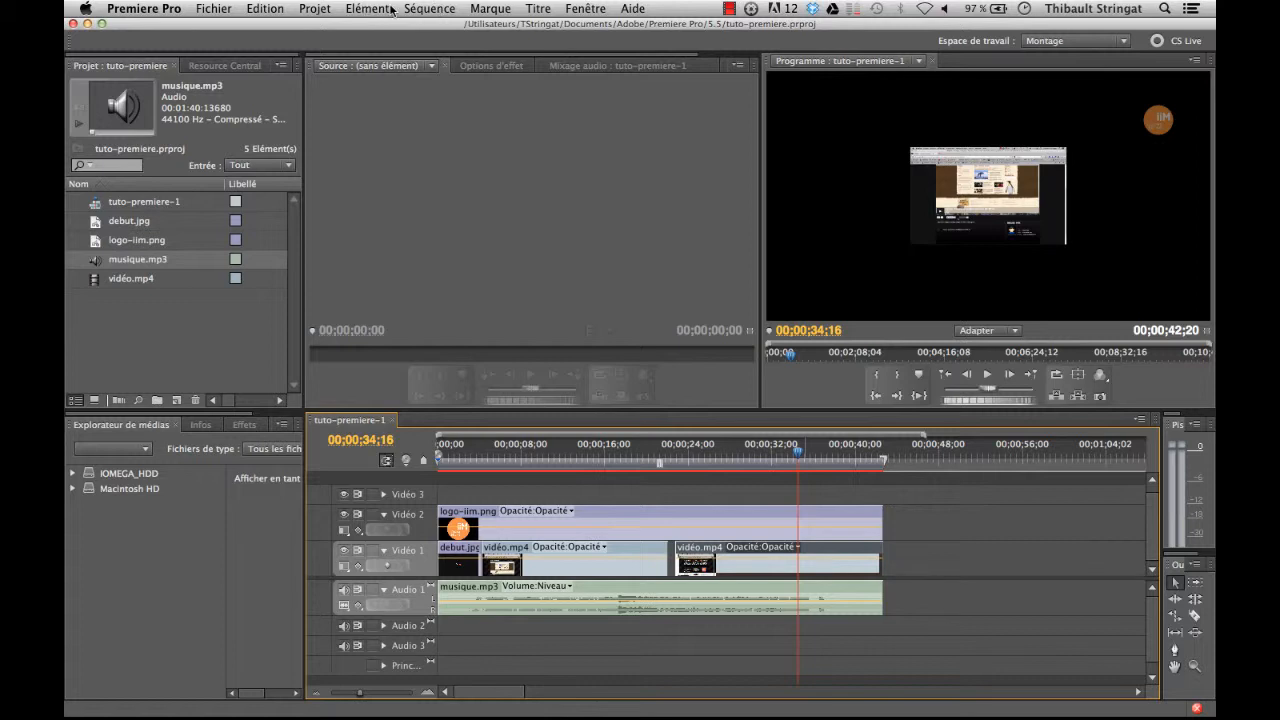
Step: Open the media export settings for the tuto-premiere-1 sequence
left_click(443, 9)
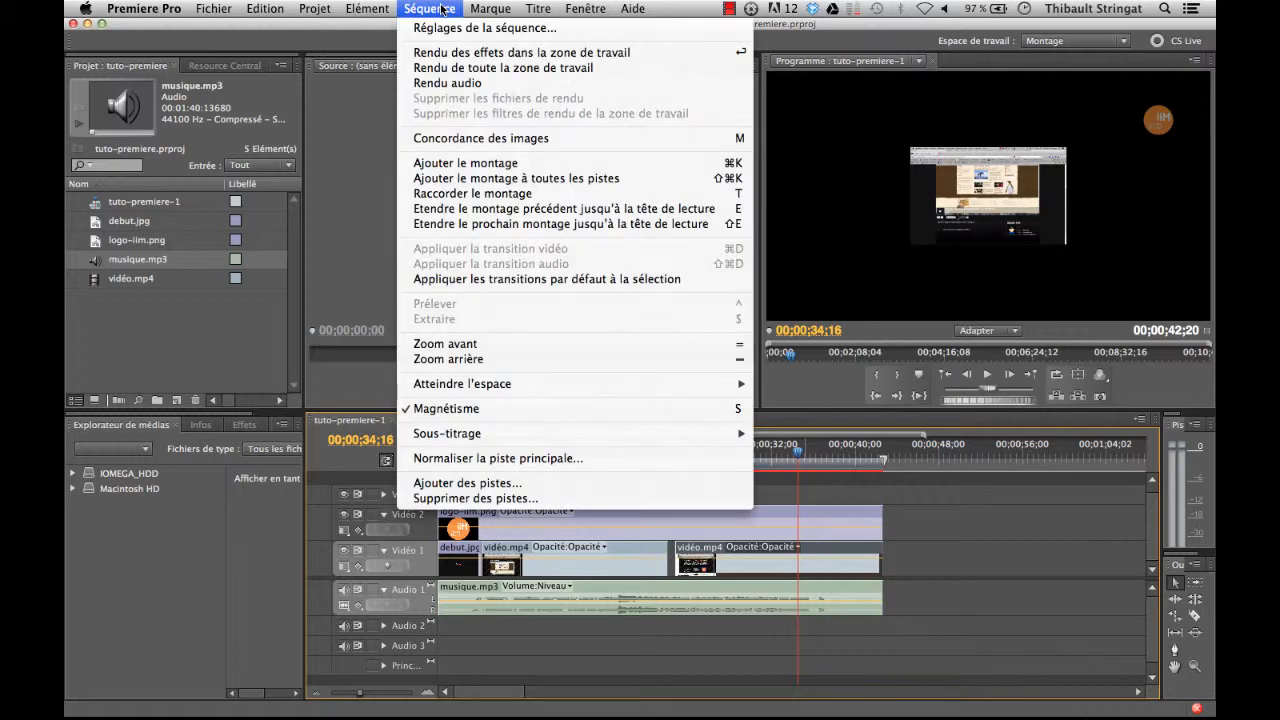
left_click(443, 9)
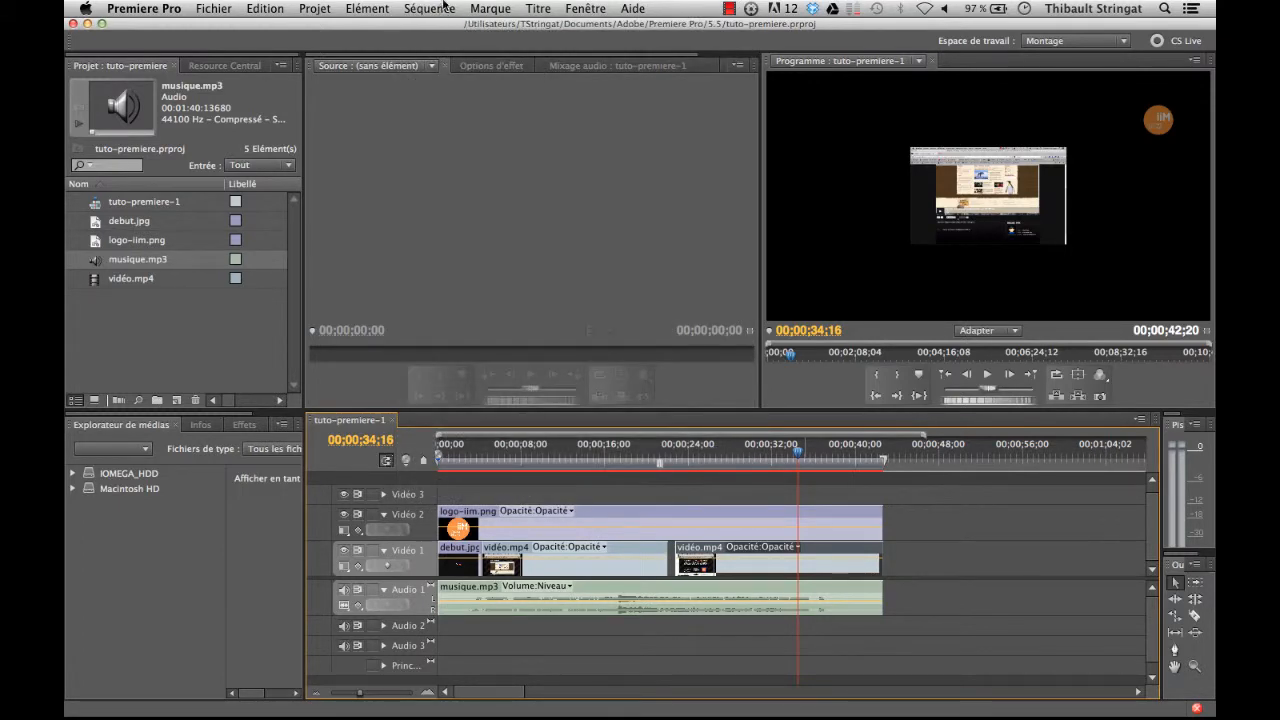
left_click(216, 9)
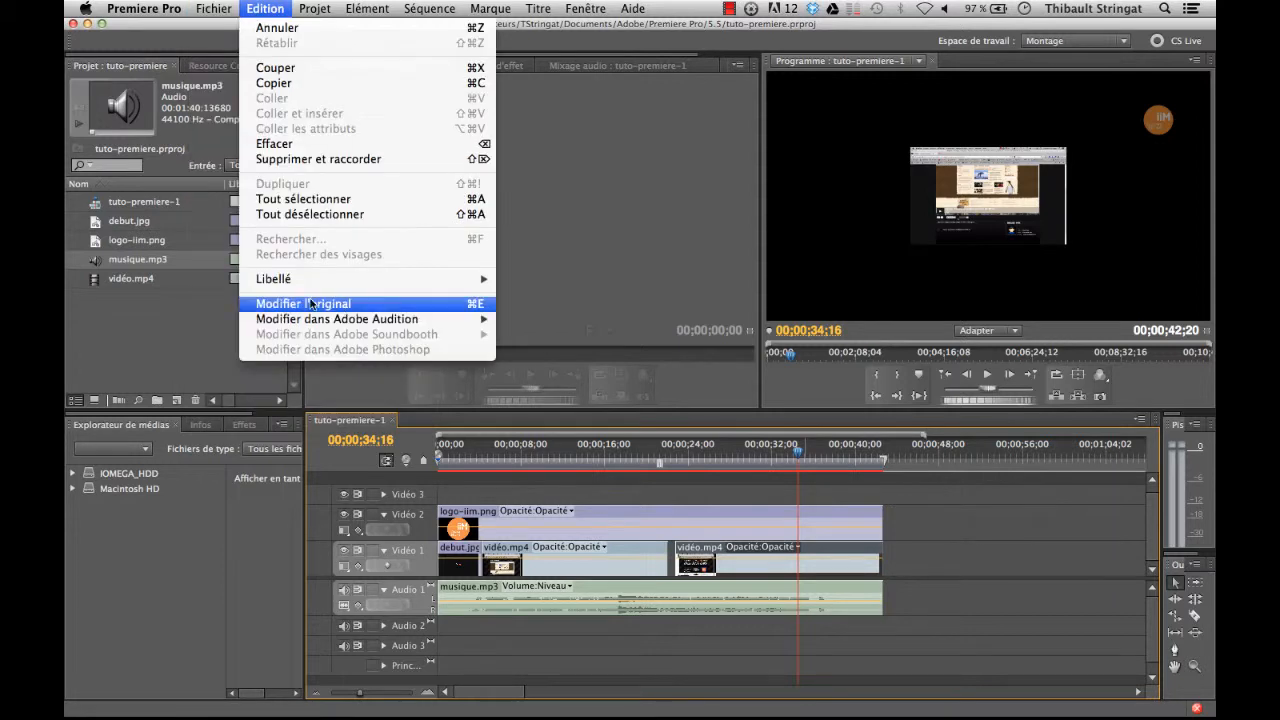
mouse_move(300, 368)
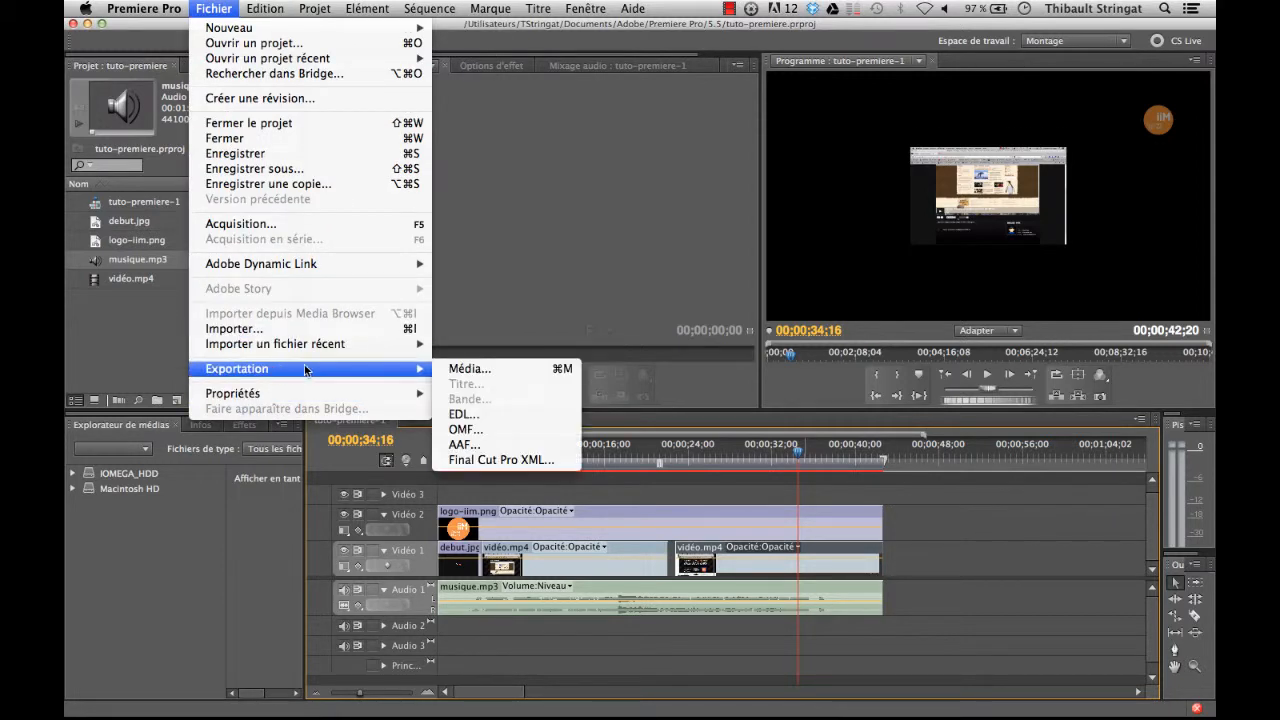
left_click(502, 364)
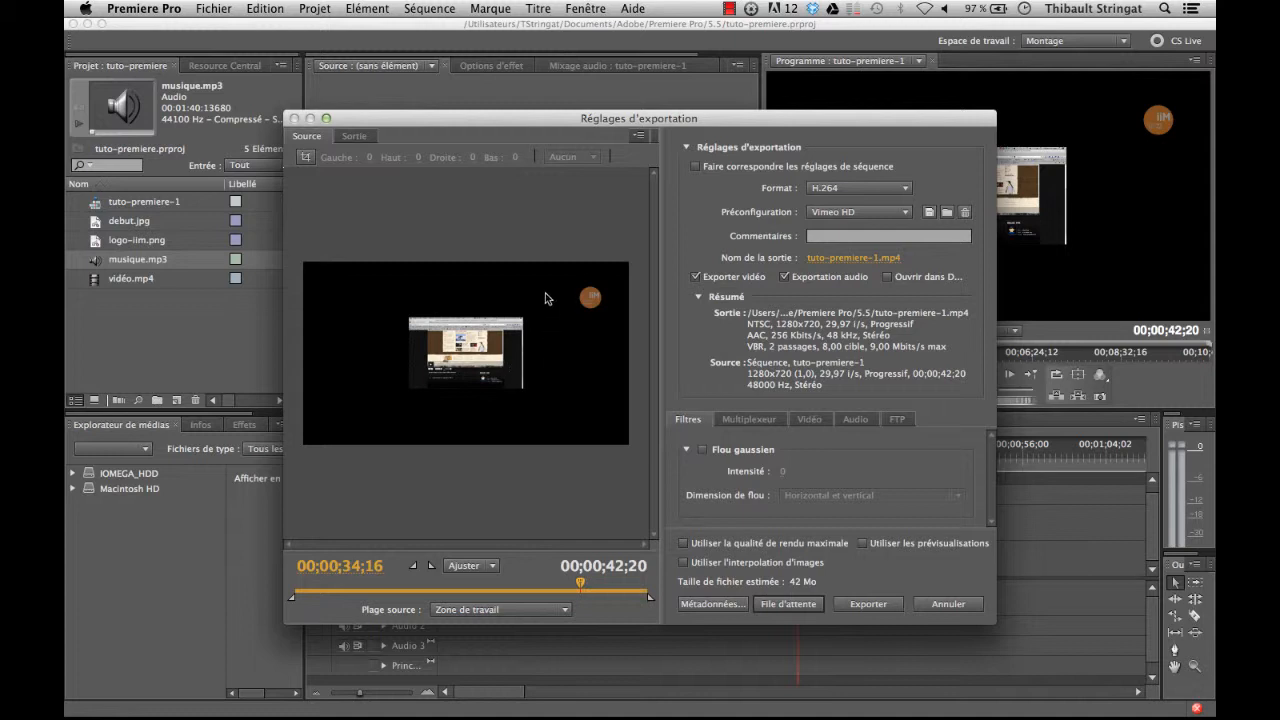
left_click_drag(566, 124, 545, 100)
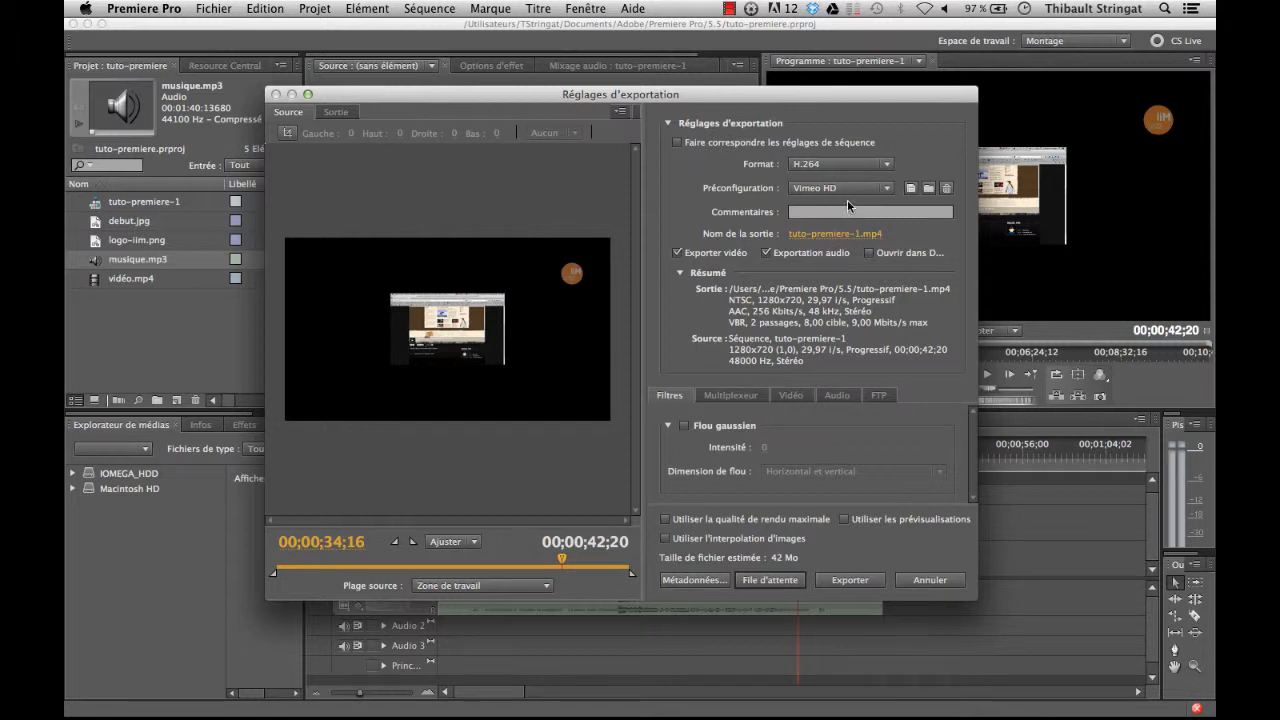
Step: Choose H.264 as the export format for the sequence
left_click(886, 166)
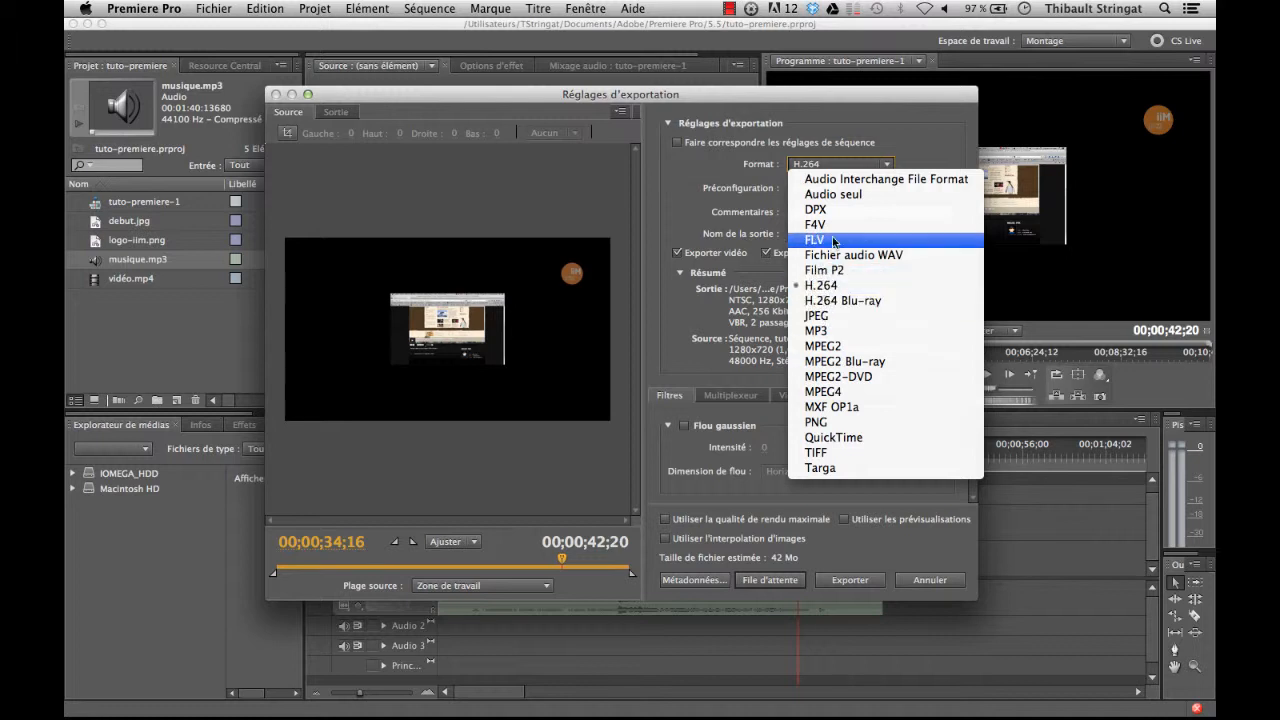
left_click(838, 287)
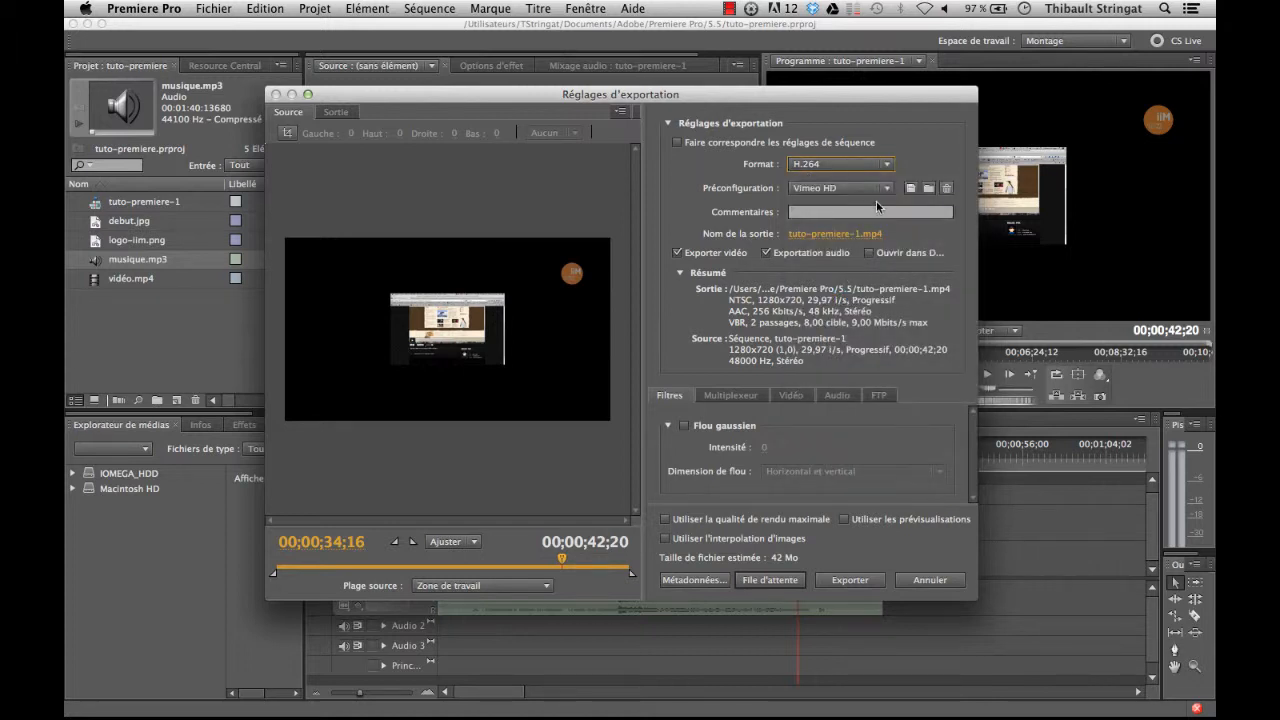
left_click(886, 167)
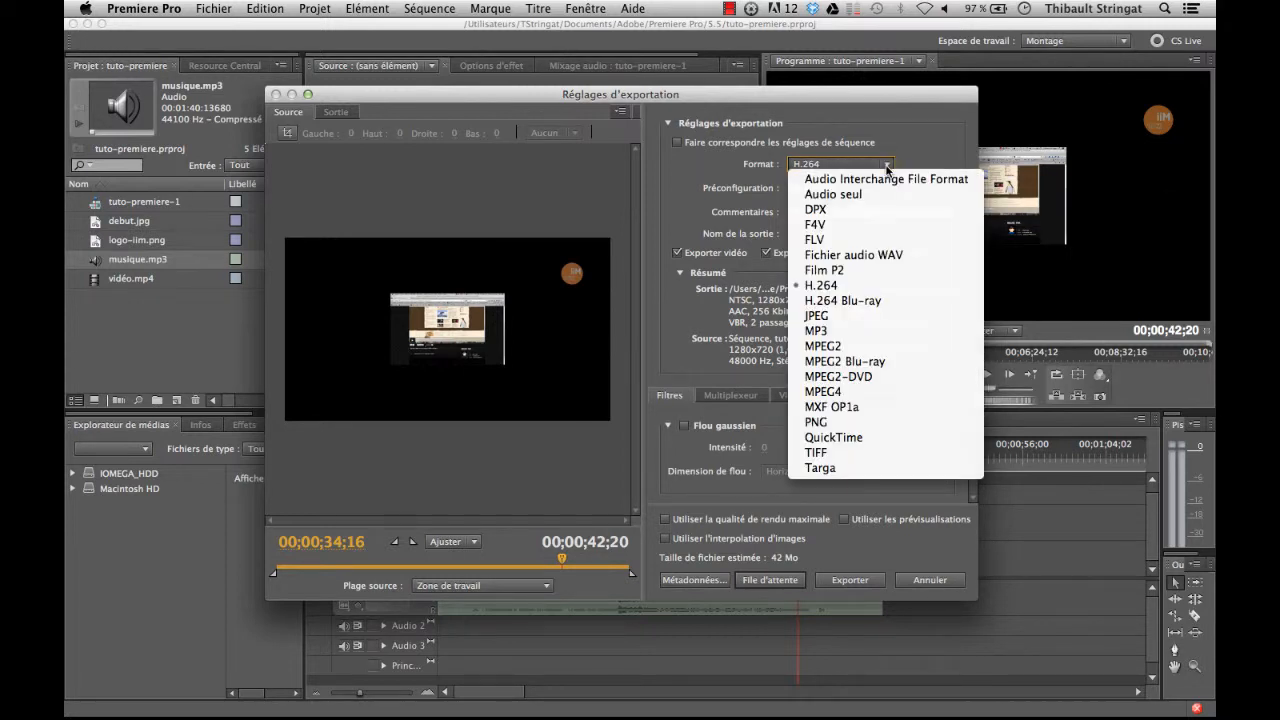
left_click(886, 168)
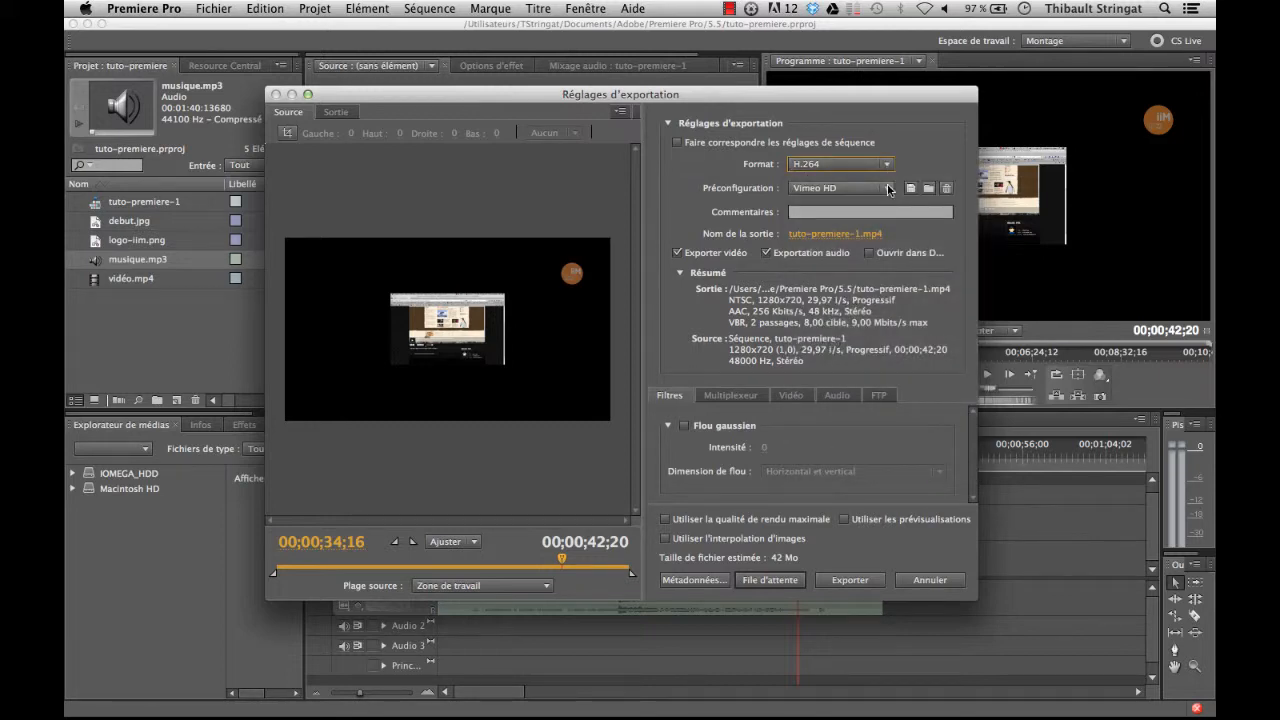
Step: Choose the Vimeo HD preset and export the sequence as tuto-premiere-1.mp4
left_click(888, 188)
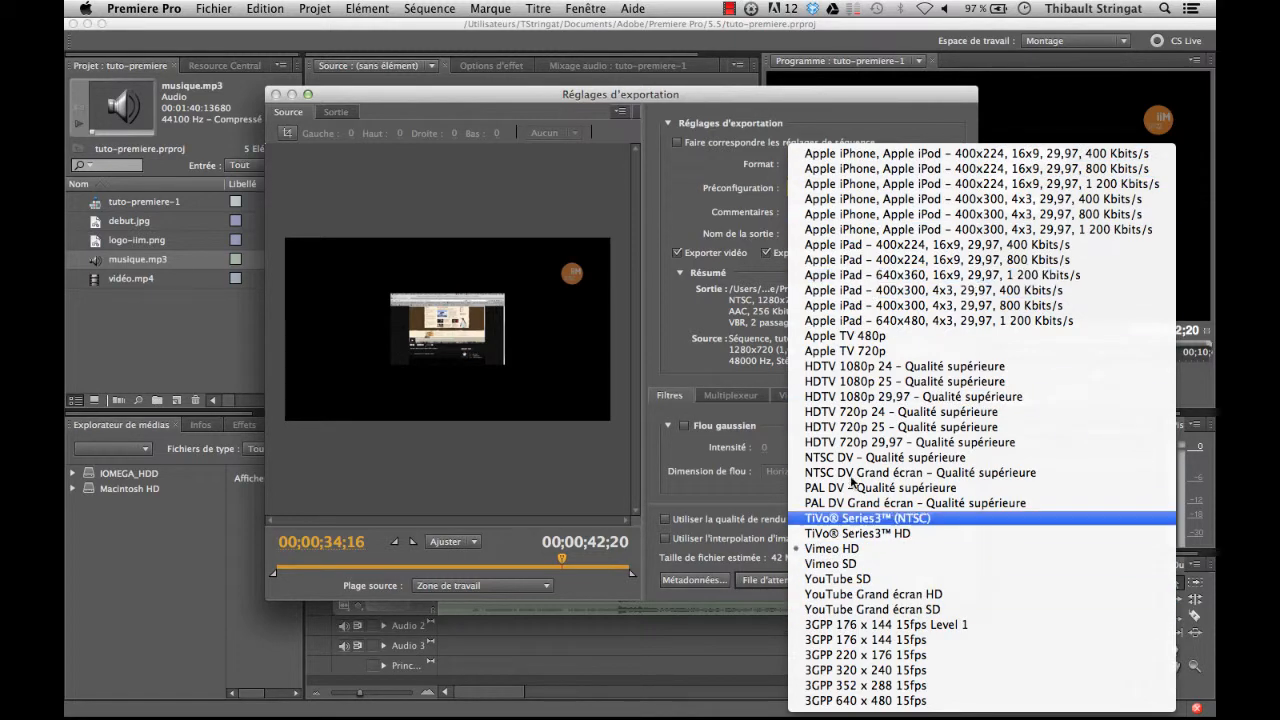
left_click(697, 215)
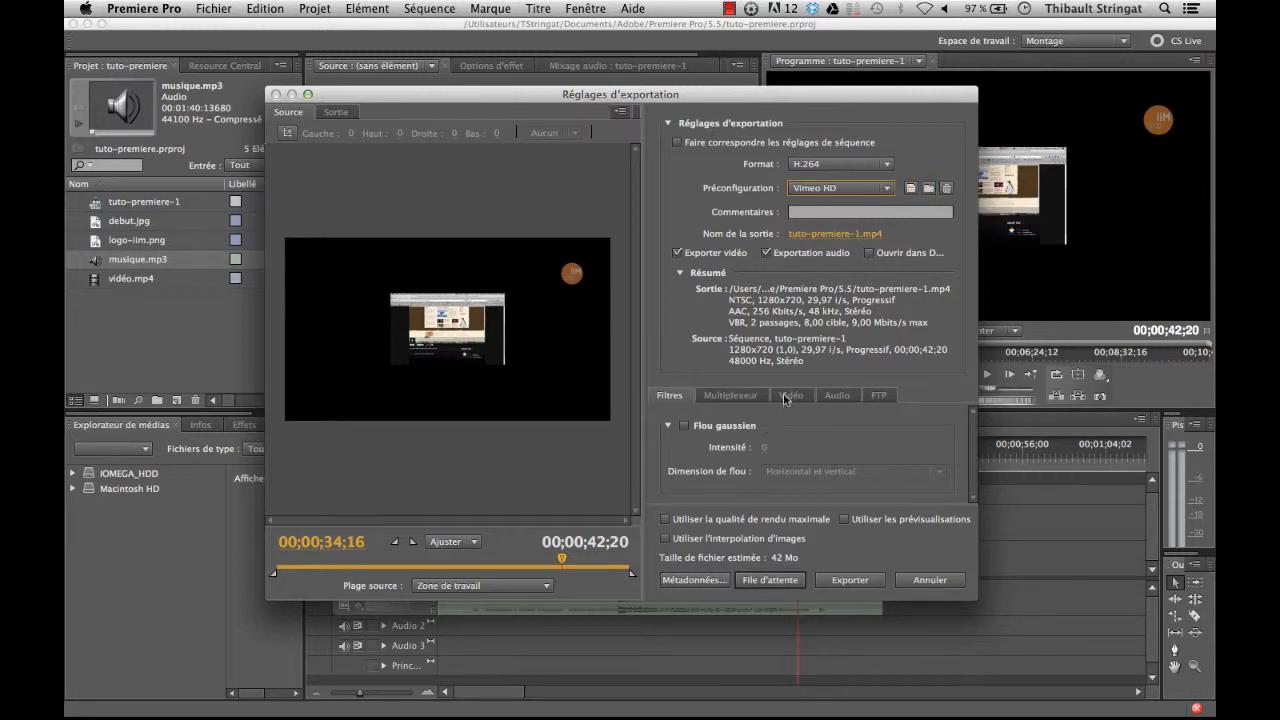
left_click(884, 190)
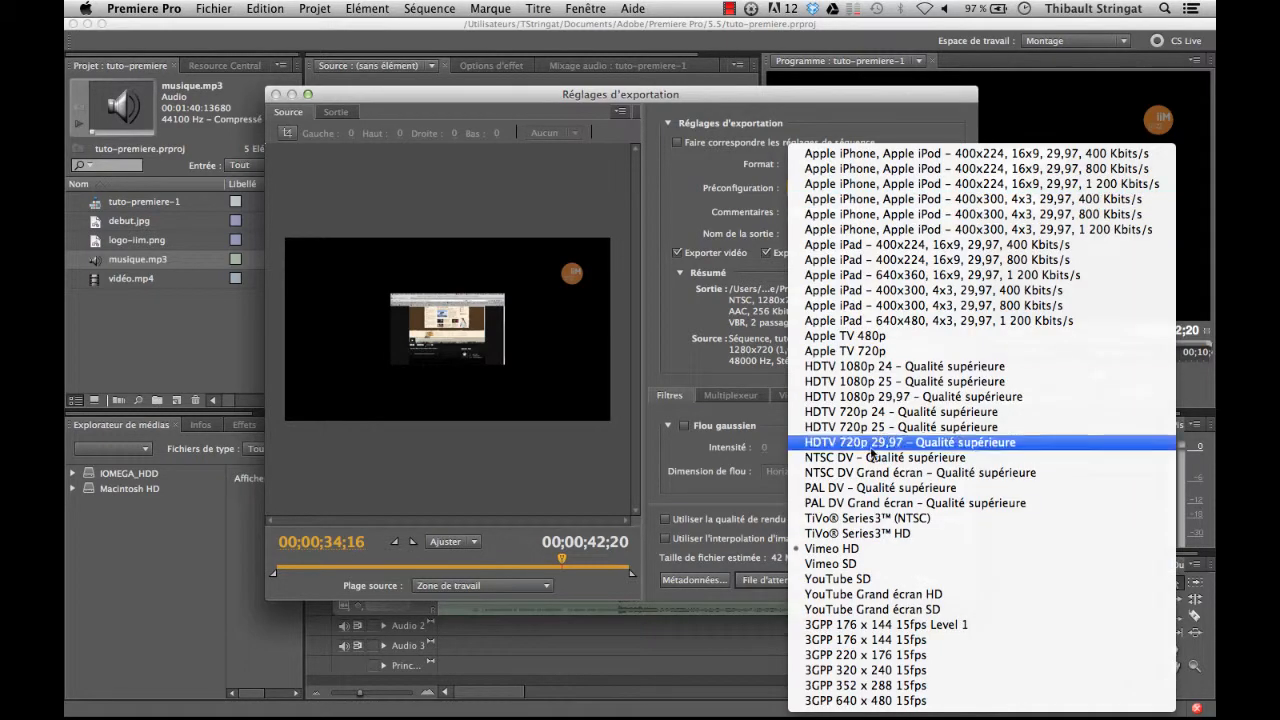
left_click(812, 549)
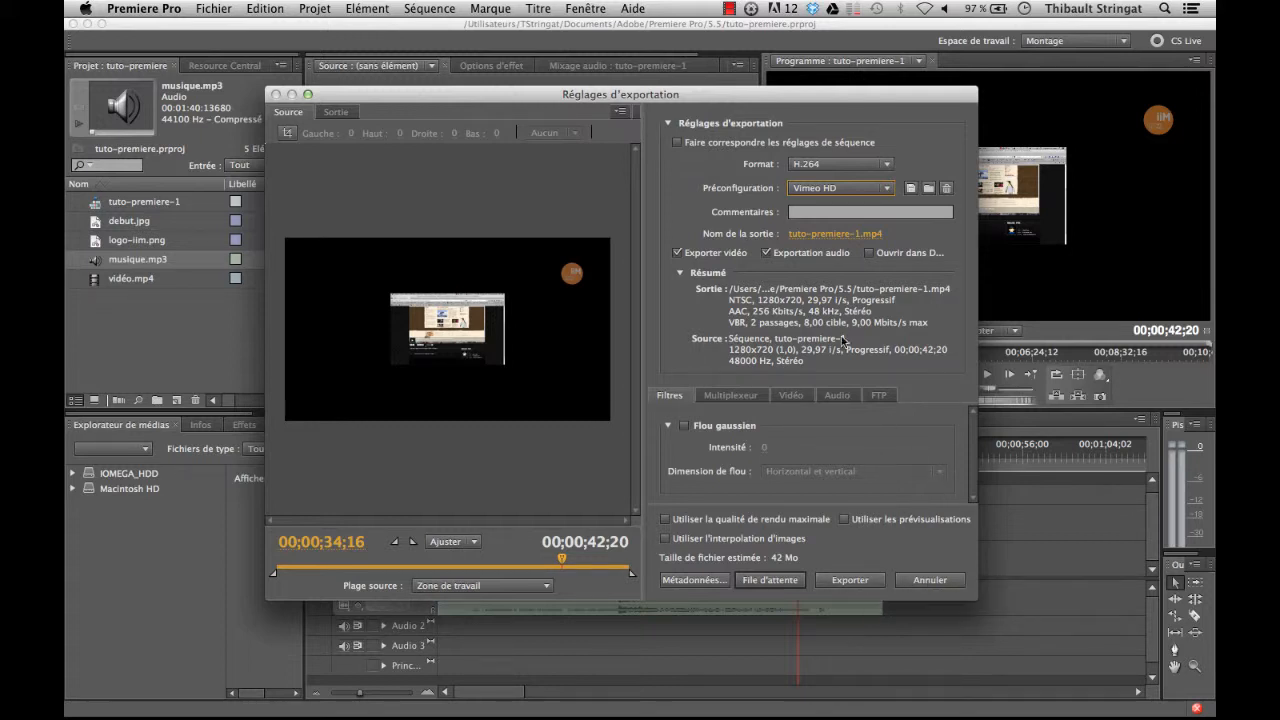
left_click(857, 584)
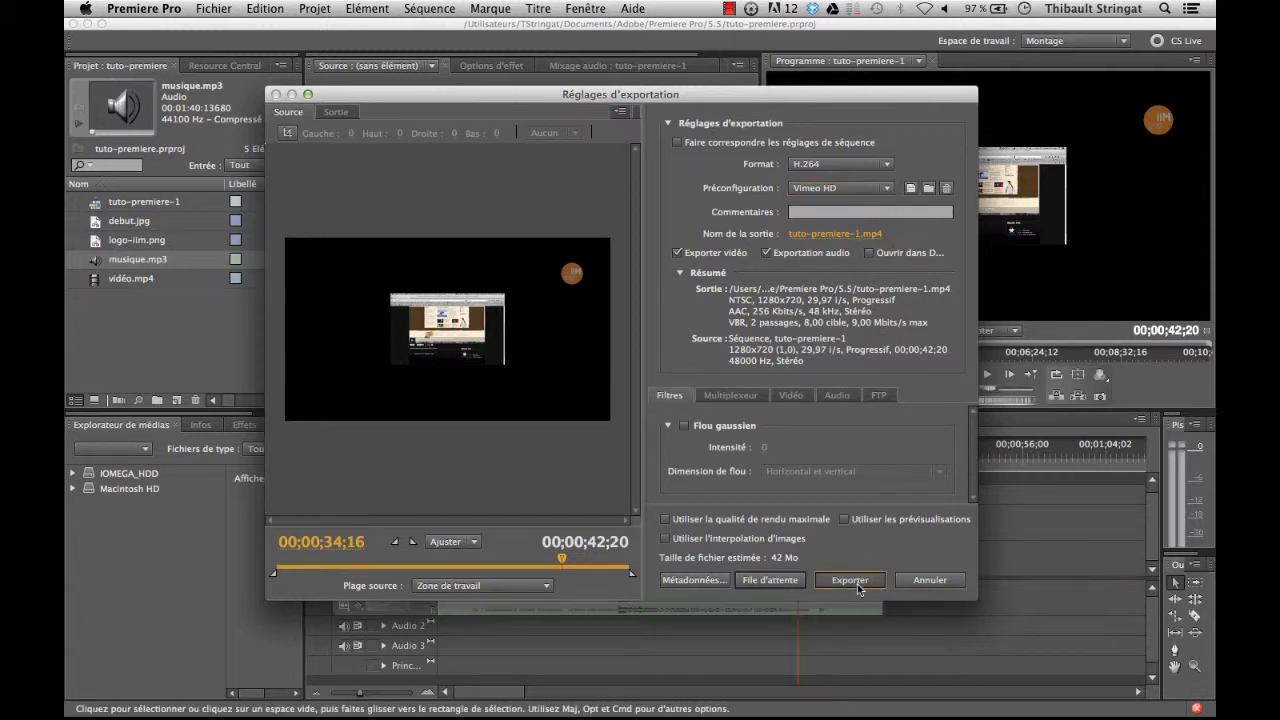